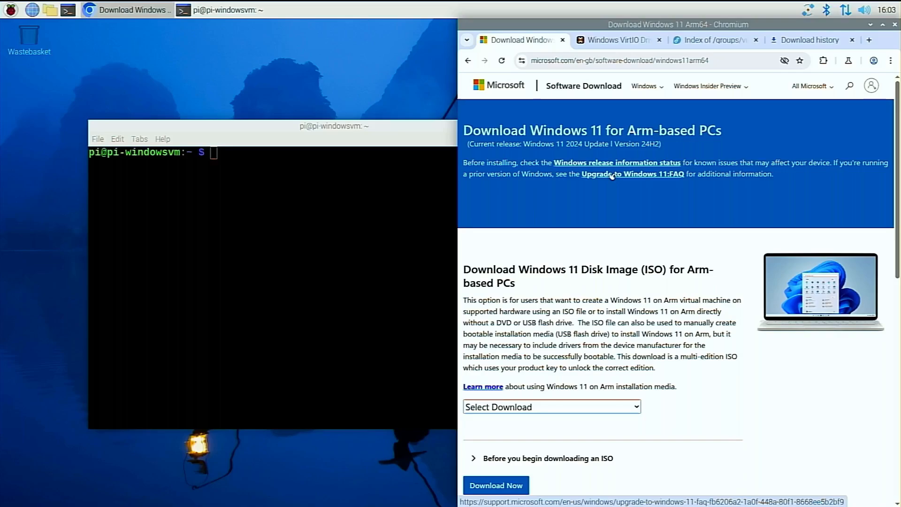
Request the Windows 11 (multi-edition ISO for Arm64) download with English International as the product language.
click(637, 408)
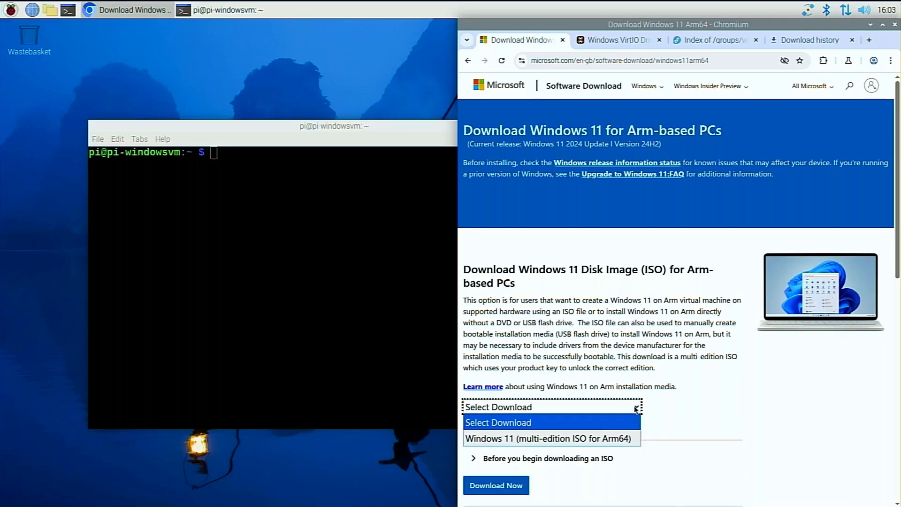
click(613, 440)
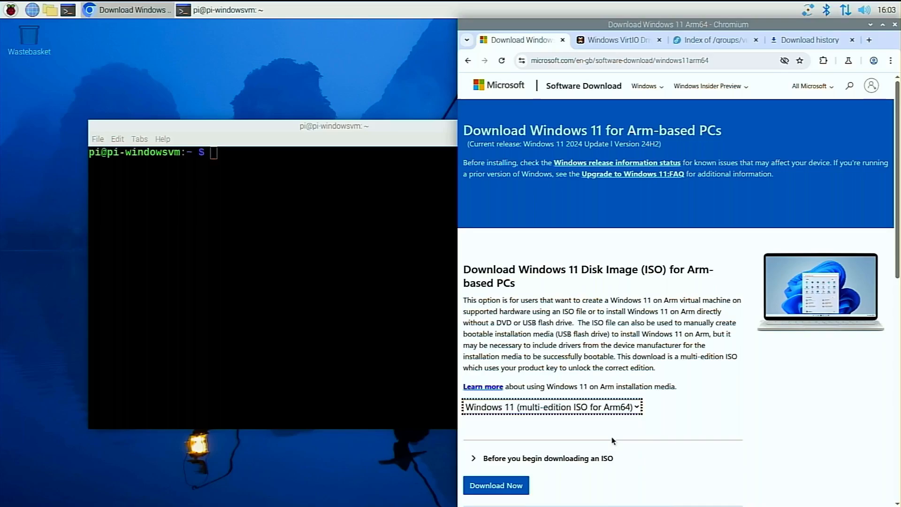
click(507, 487)
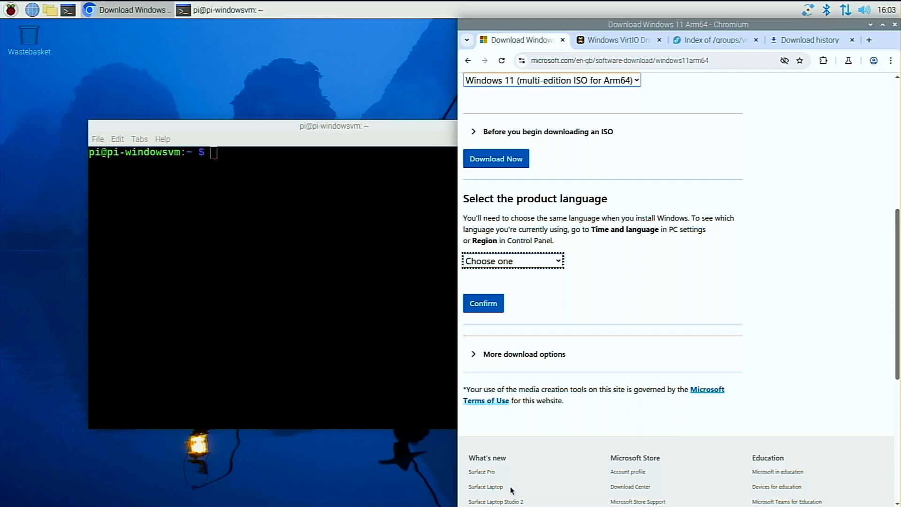
click(517, 261)
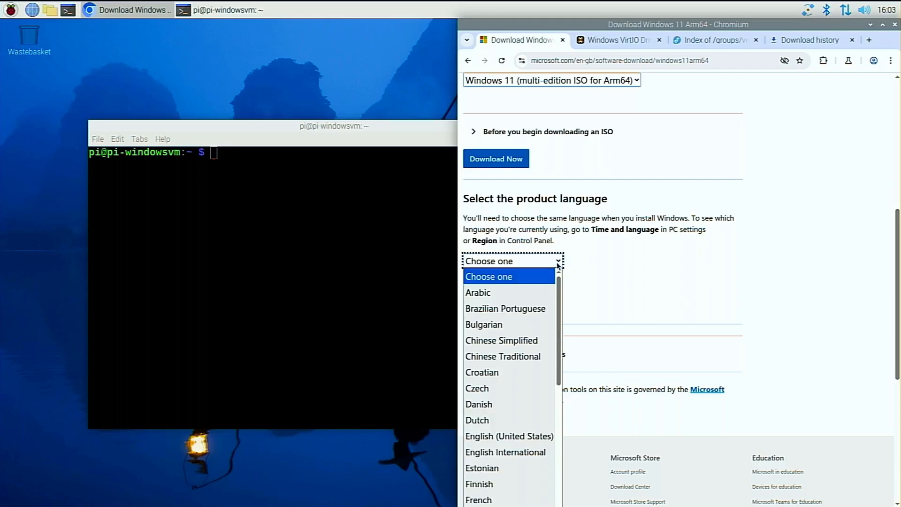
click(535, 452)
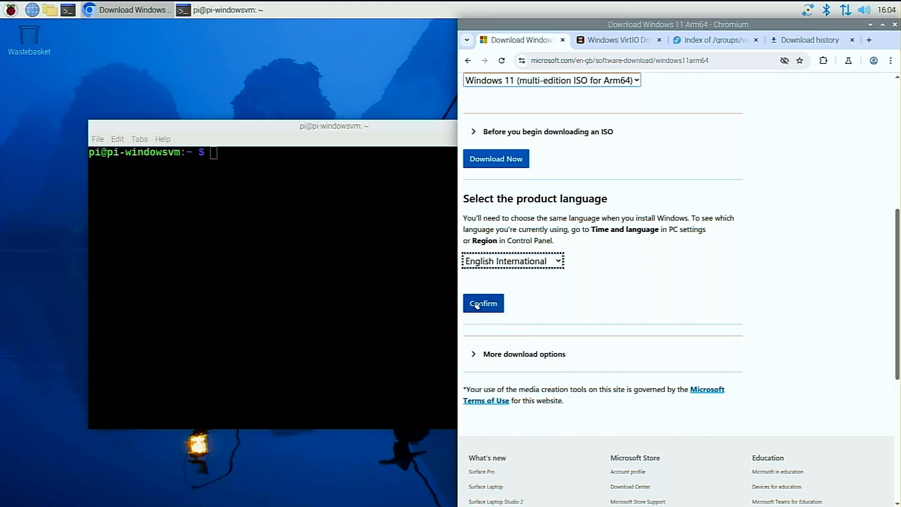
click(477, 305)
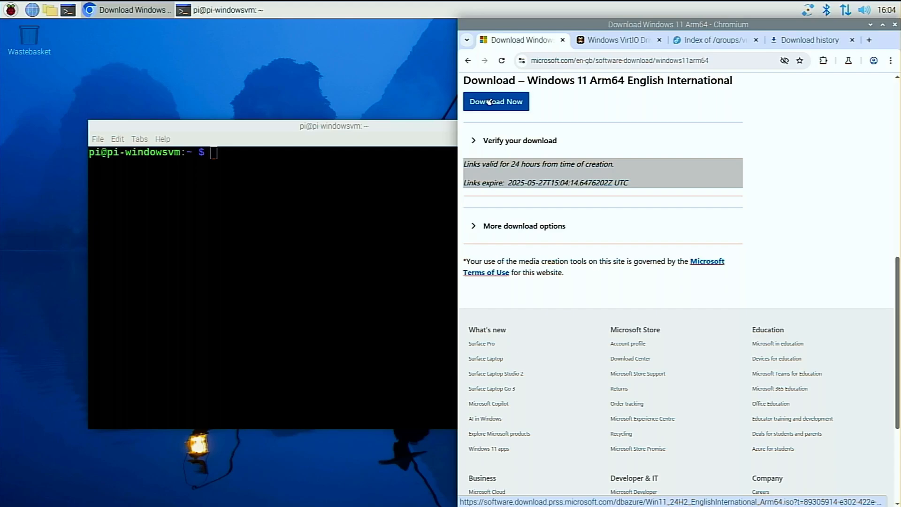
Switch to the Windows VirtIO Drivers wiki page and look through its driver information.
key(ctrl+Tab)
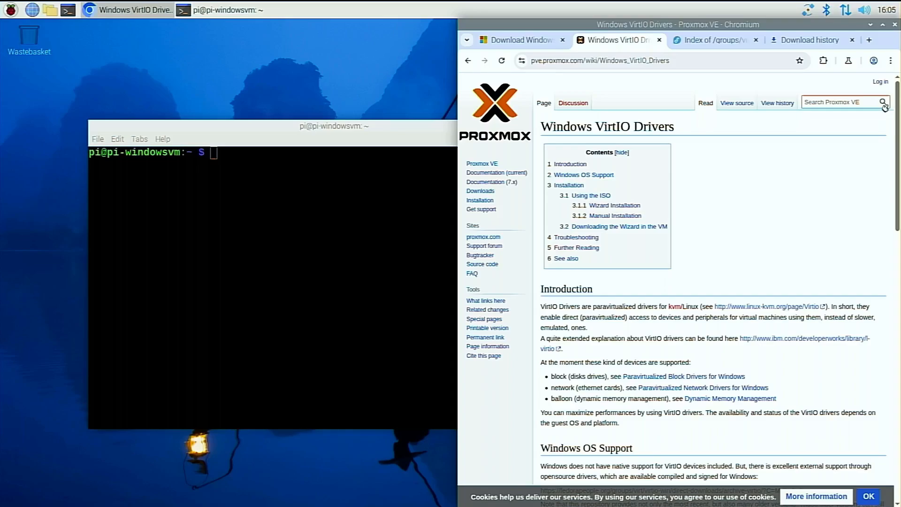
scroll(634, 314, down, 15)
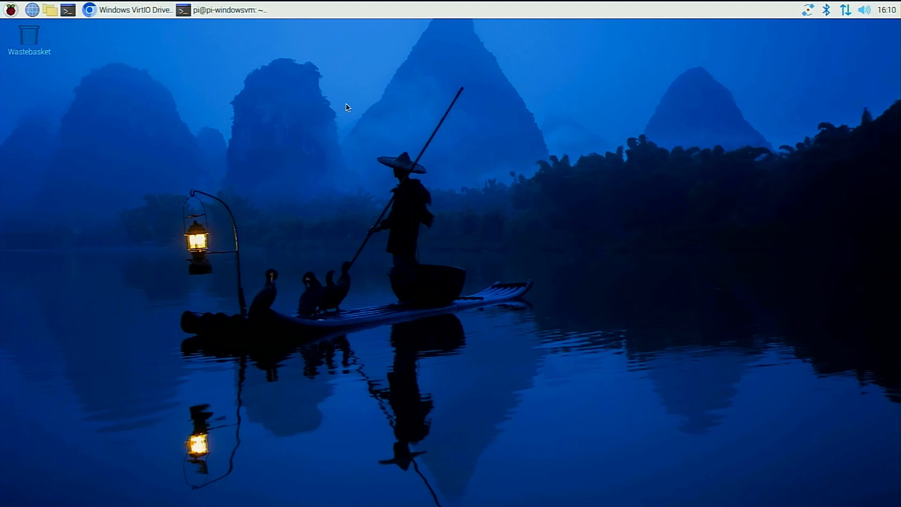
Launch Virtual Machine Manager and start a new virtual machine from local install media, expanding the architecture options.
click(10, 10)
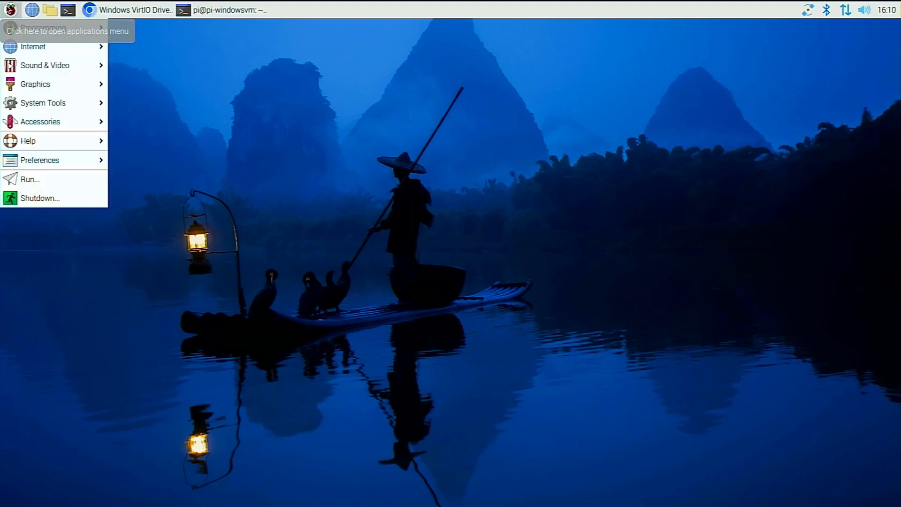
mouse_move(64, 101)
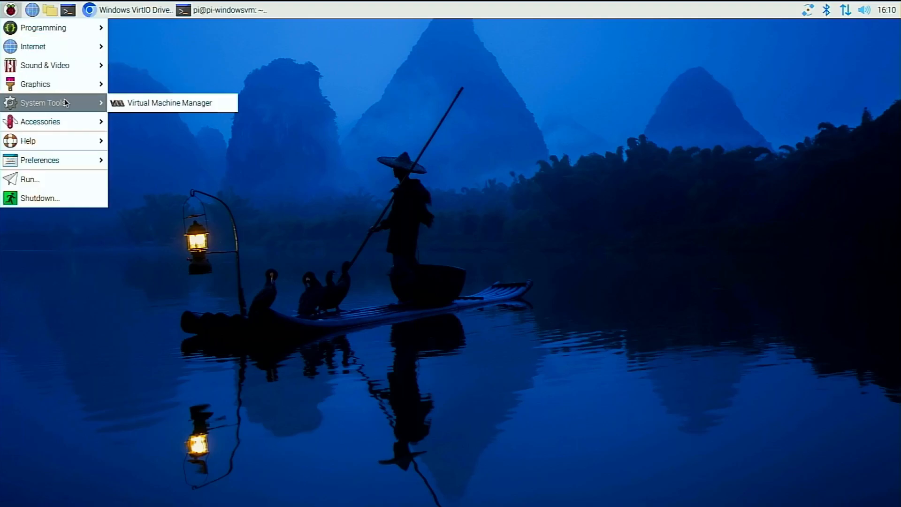
click(175, 103)
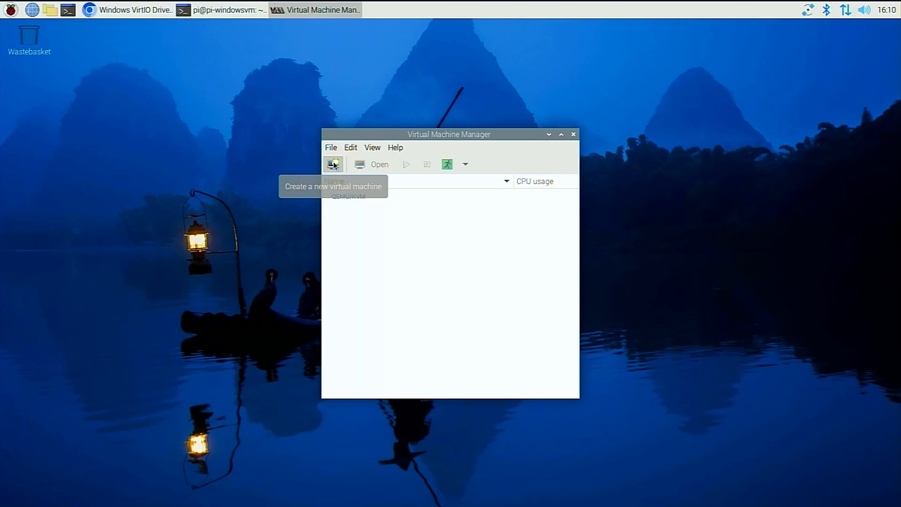
click(334, 165)
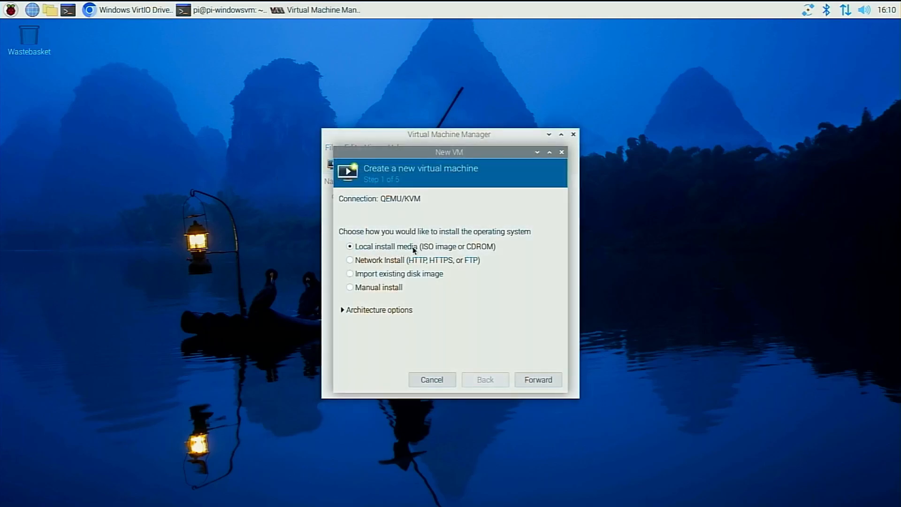
click(343, 310)
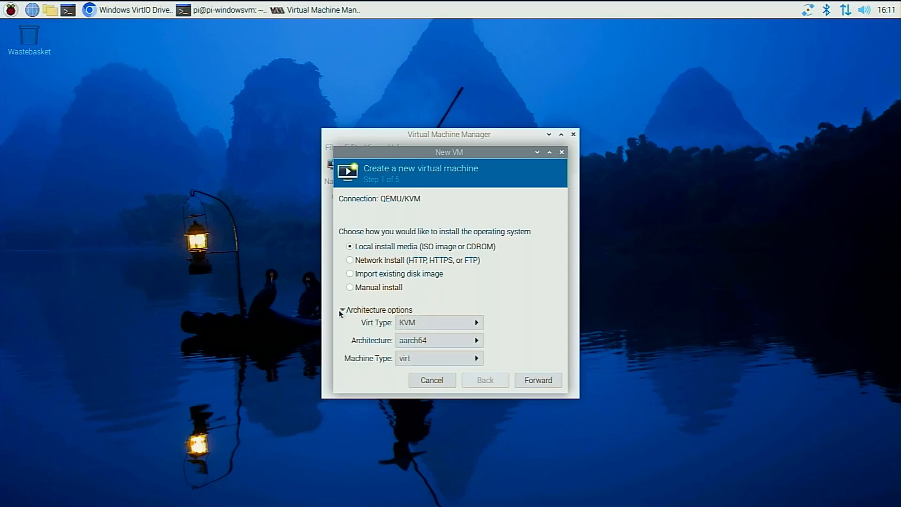
click(538, 380)
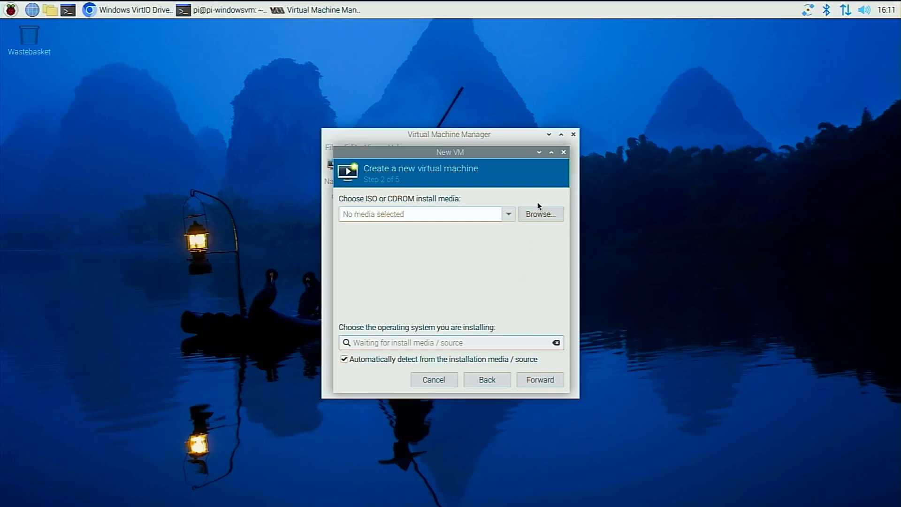
Choose Win11_24H2_EnglishInternational_Arm64.iso from the local Downloads folder as the install media.
click(539, 215)
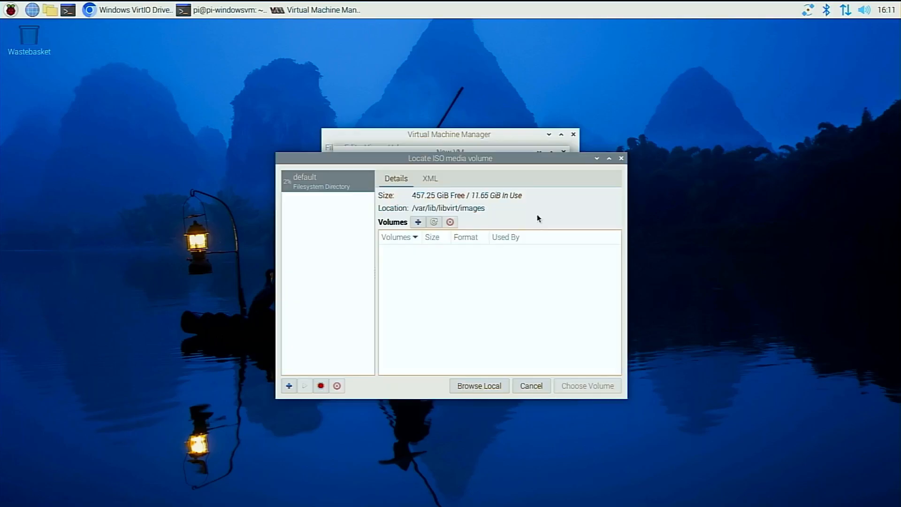
click(481, 388)
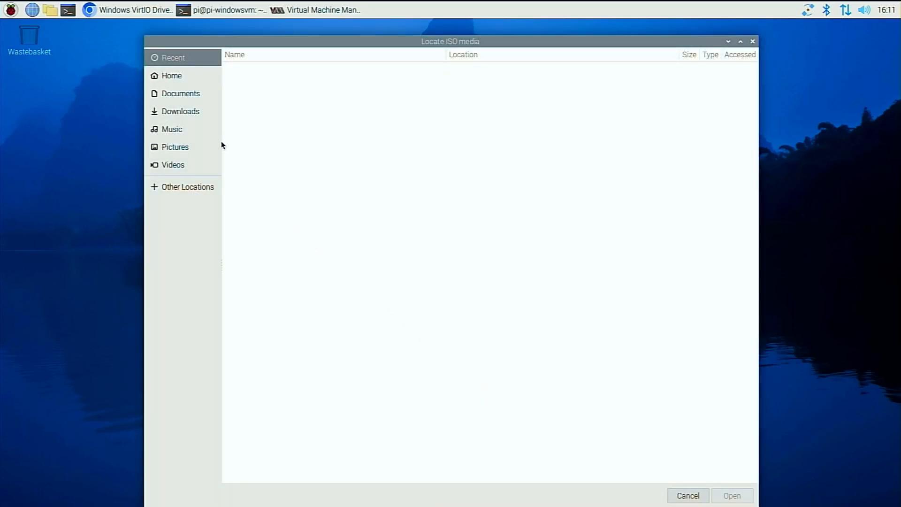
click(214, 112)
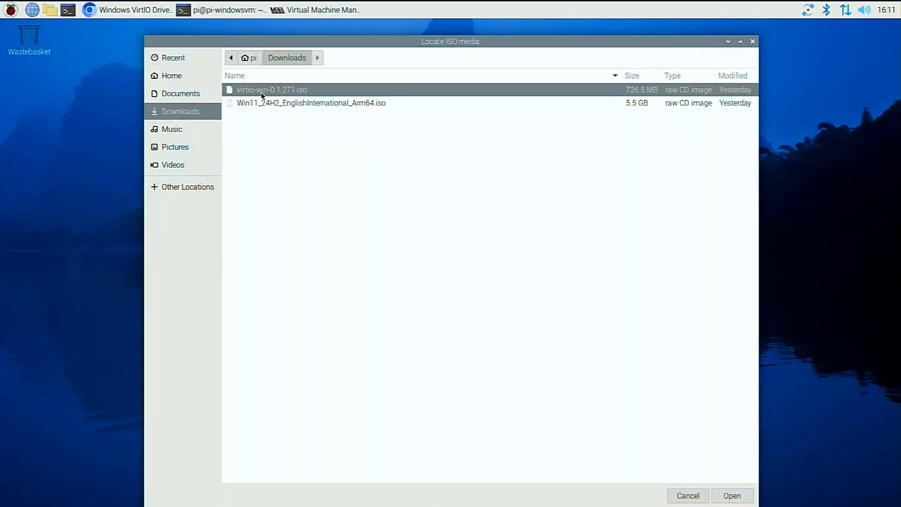
click(270, 103)
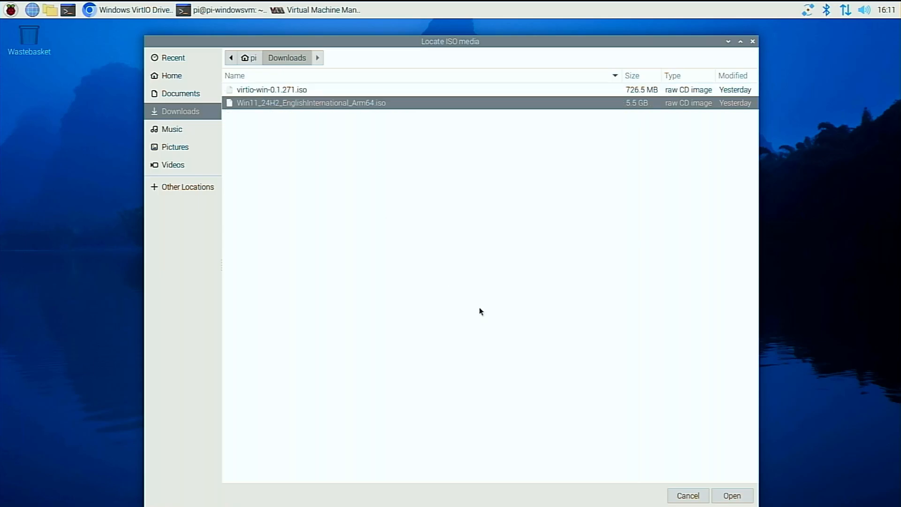
click(735, 495)
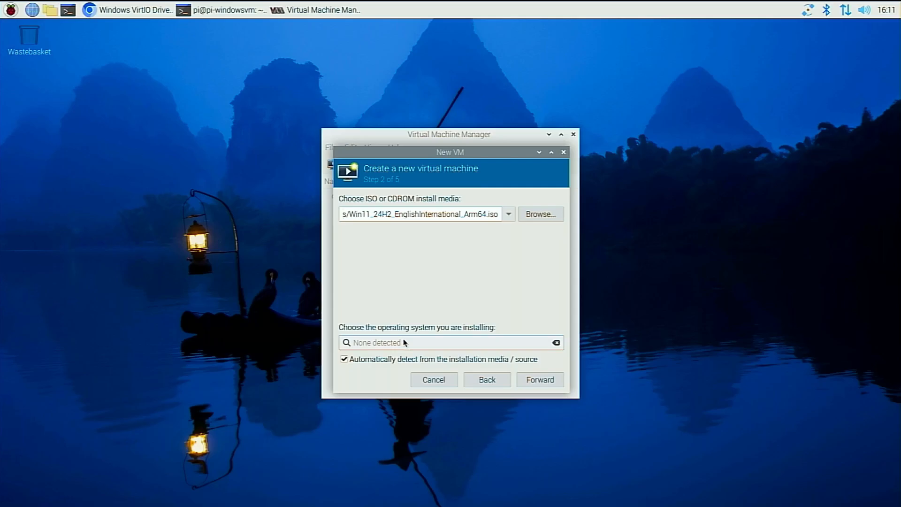
Turn off automatic detection, set the operating system to Microsoft Windows 11, and accept correcting the ISO path's search permissions.
click(347, 359)
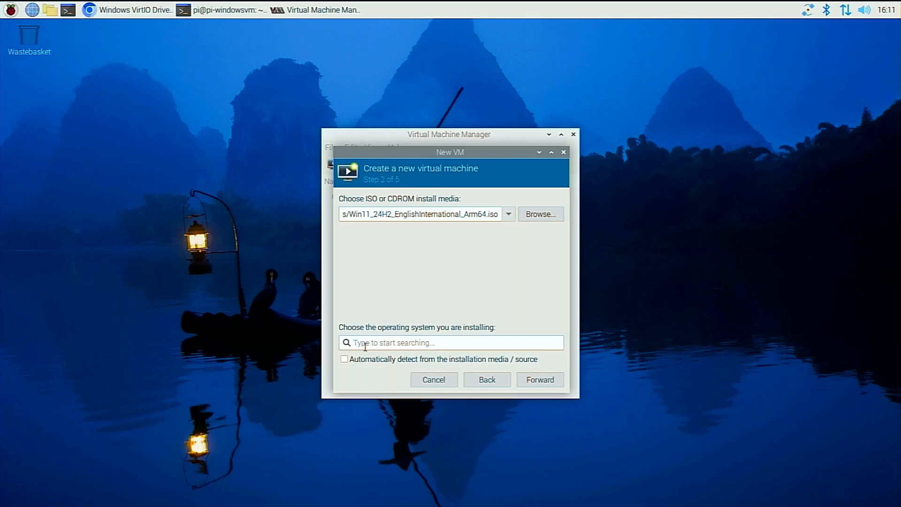
click(365, 343)
text(win11)
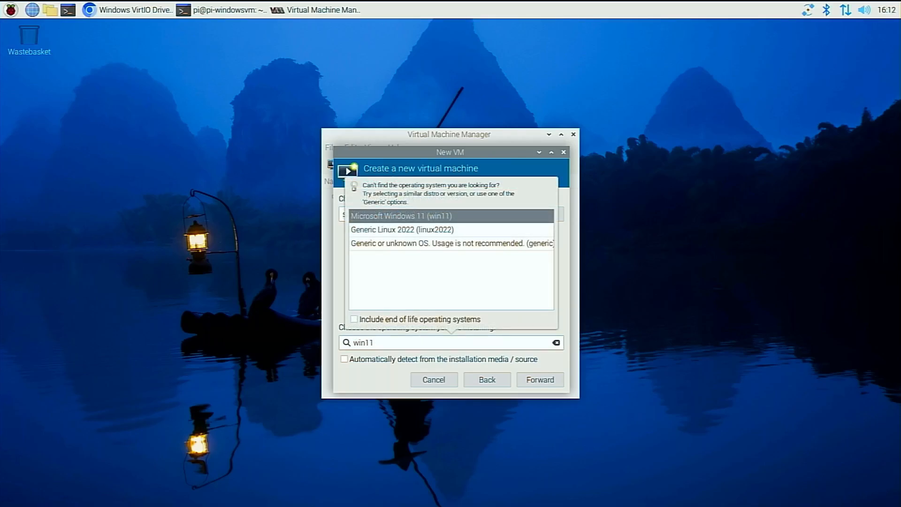
click(391, 216)
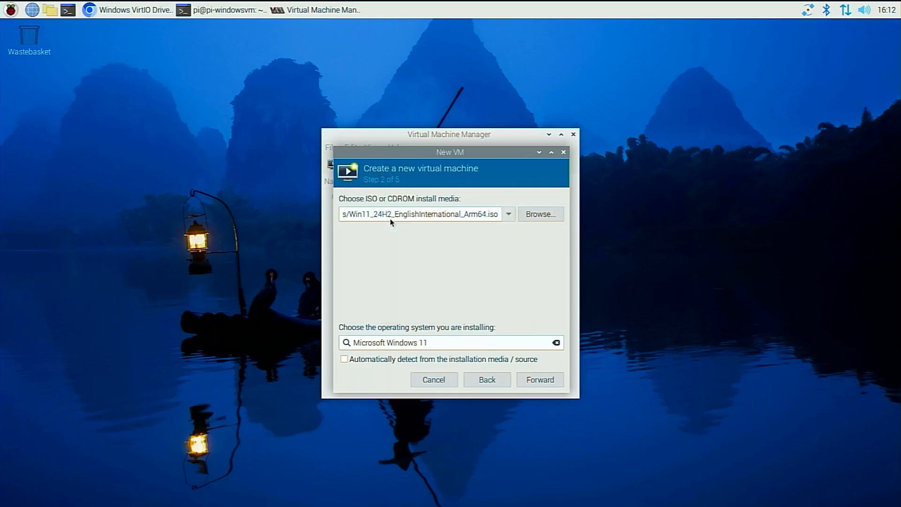
click(541, 378)
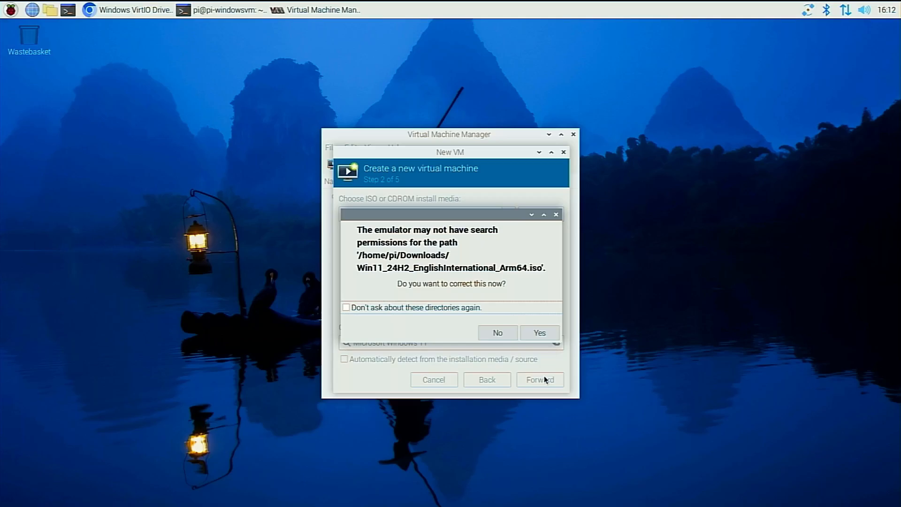
click(534, 331)
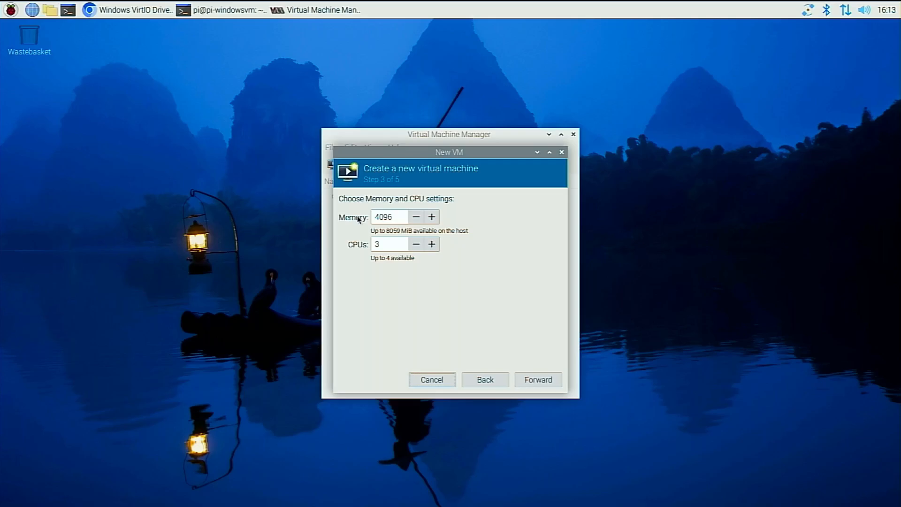
Accept 4096 MiB of memory and 3 CPUs, and set the virtual machine's disk image size to 40 GiB.
click(552, 381)
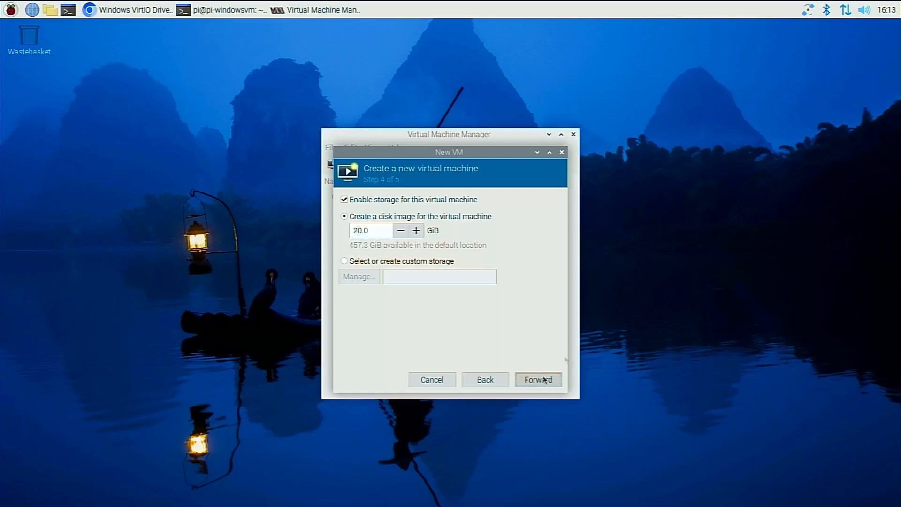
key(BackSpace)
text(4)
click(541, 378)
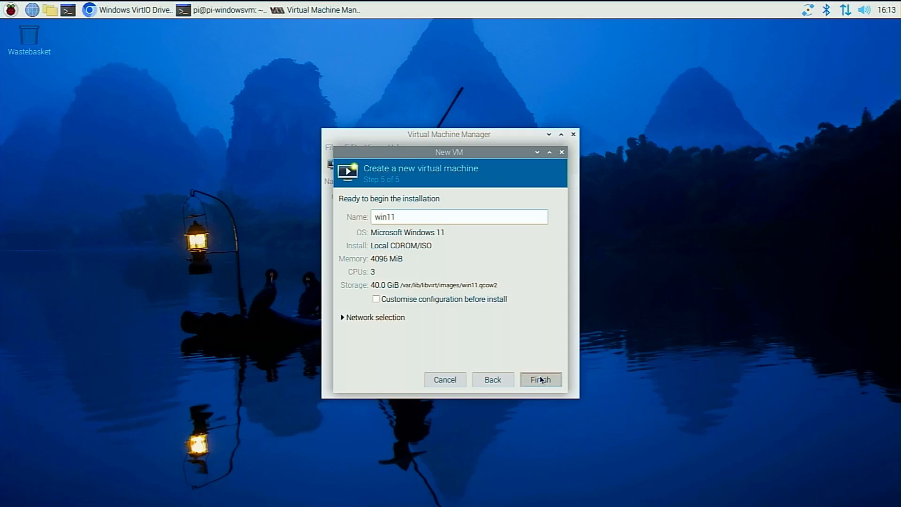
Finish the win11 setup with configuration customisation before install enabled, and start the default virtual network.
click(378, 299)
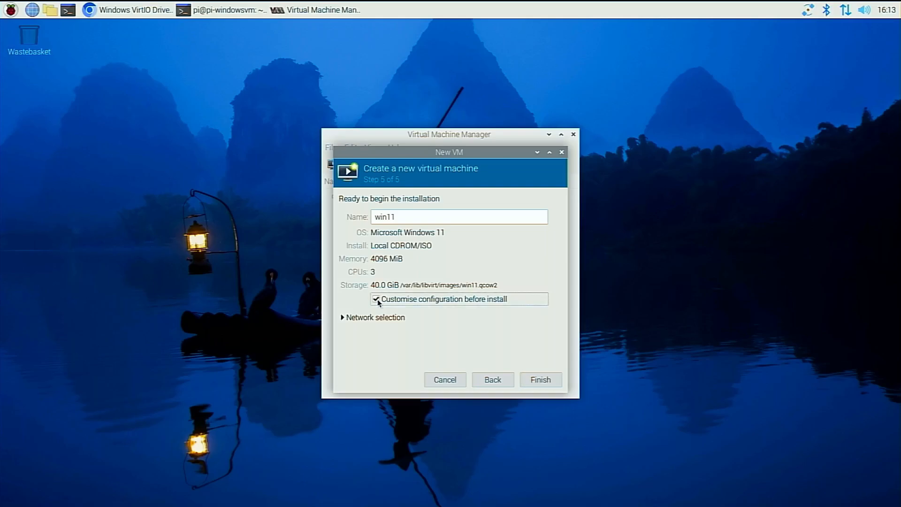
click(552, 380)
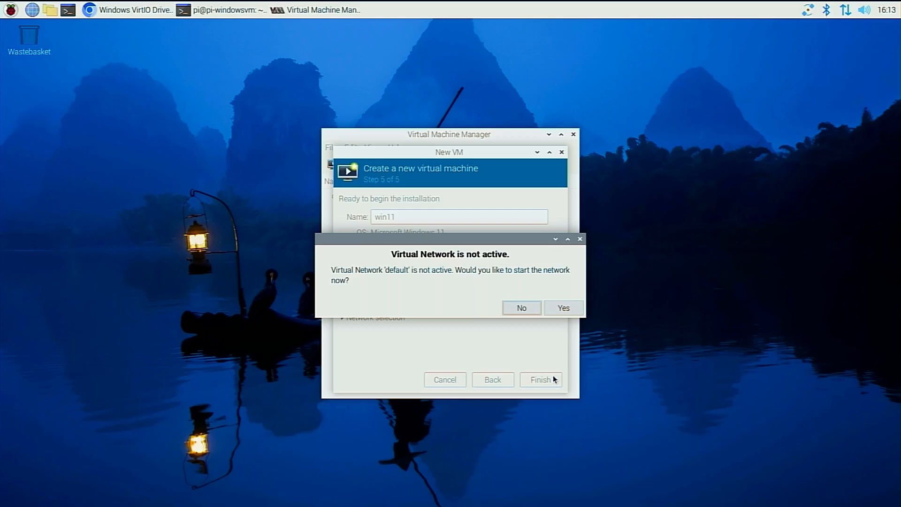
click(563, 308)
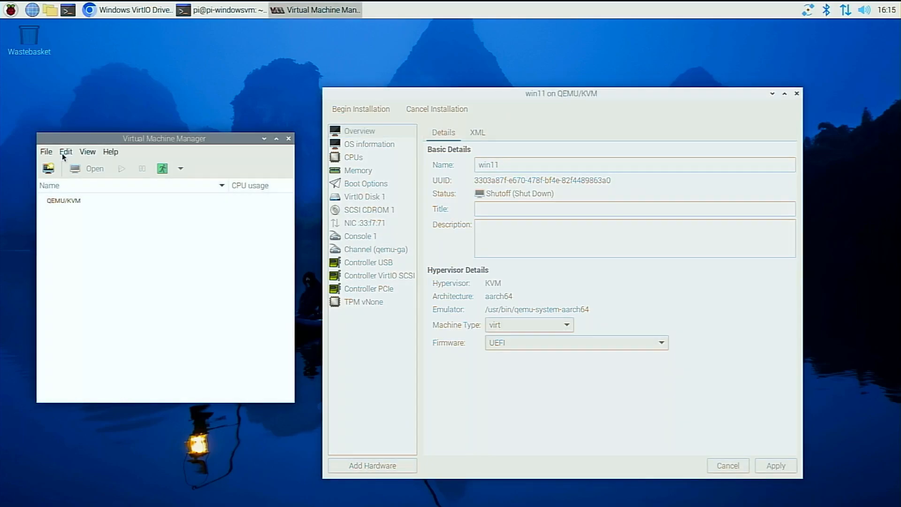
Open the manager's preferences, and apply win11 overview XML with the hyperv relaxed, vapic and spinlocks states set to off.
click(63, 153)
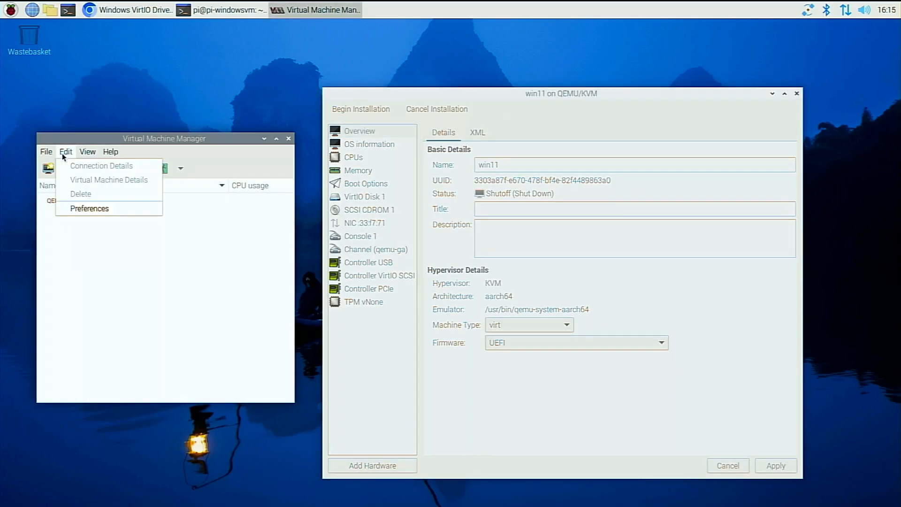
click(82, 207)
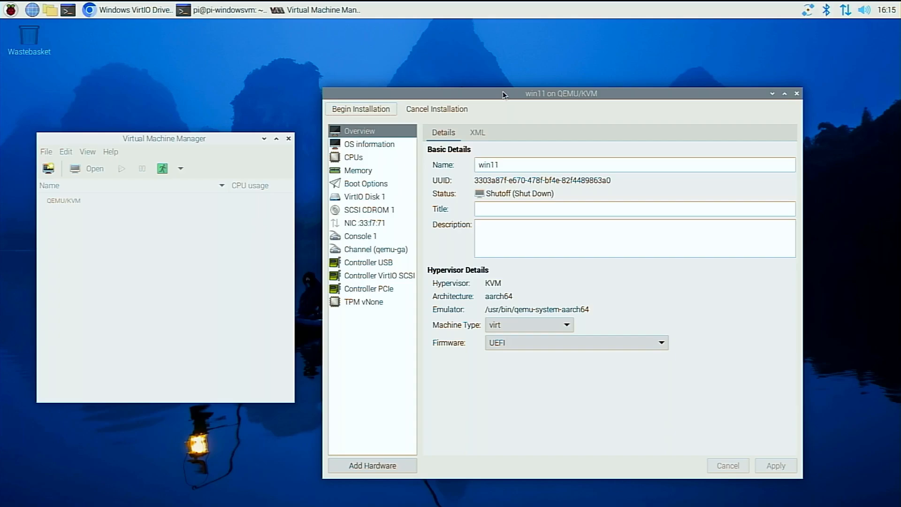
click(477, 132)
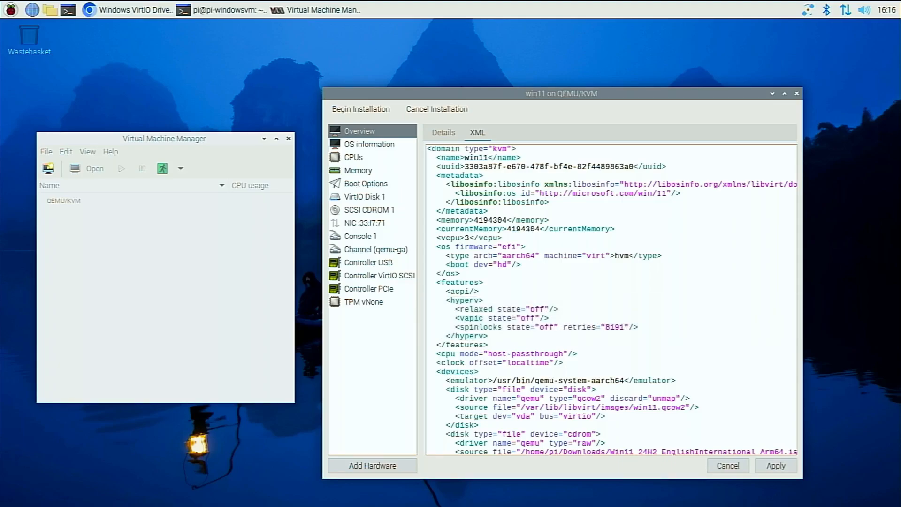
click(781, 465)
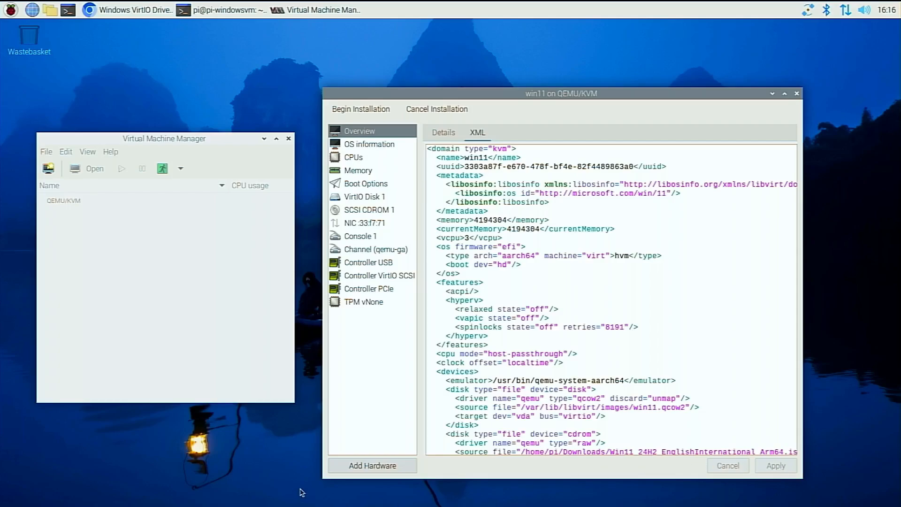
Add two input devices to the win11 virtual machine: an EvTouch USB Graphics Tablet and a USB Keyboard.
click(356, 466)
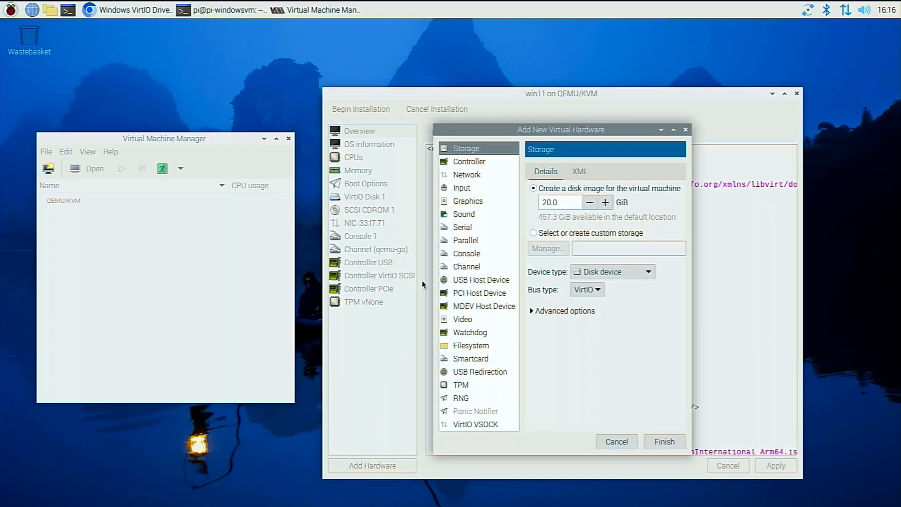
click(460, 188)
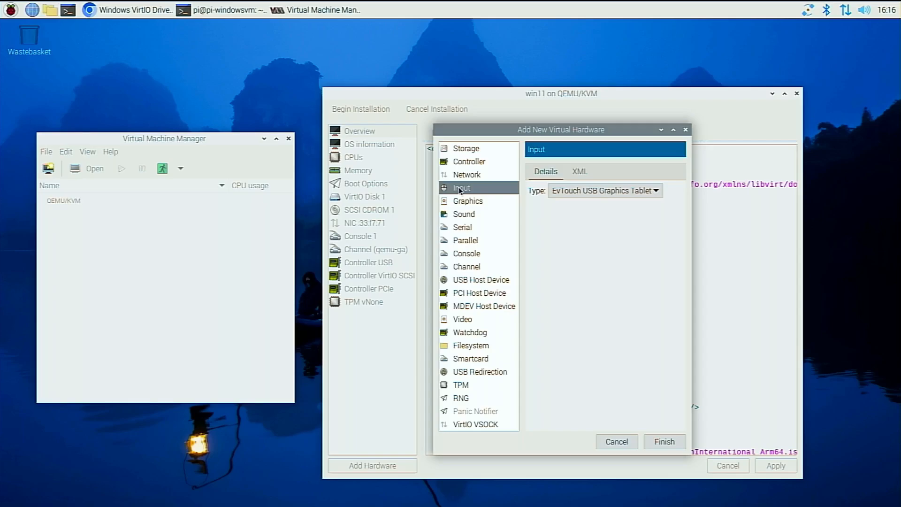
click(653, 441)
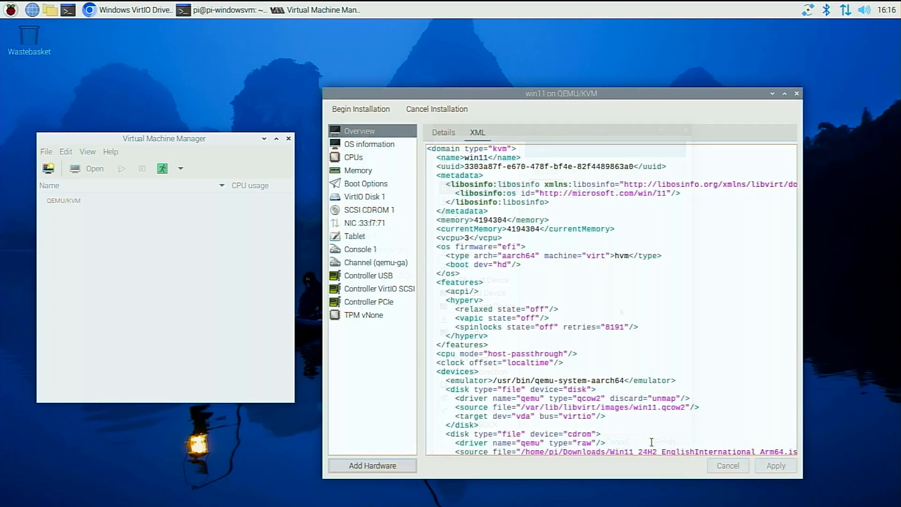
click(391, 466)
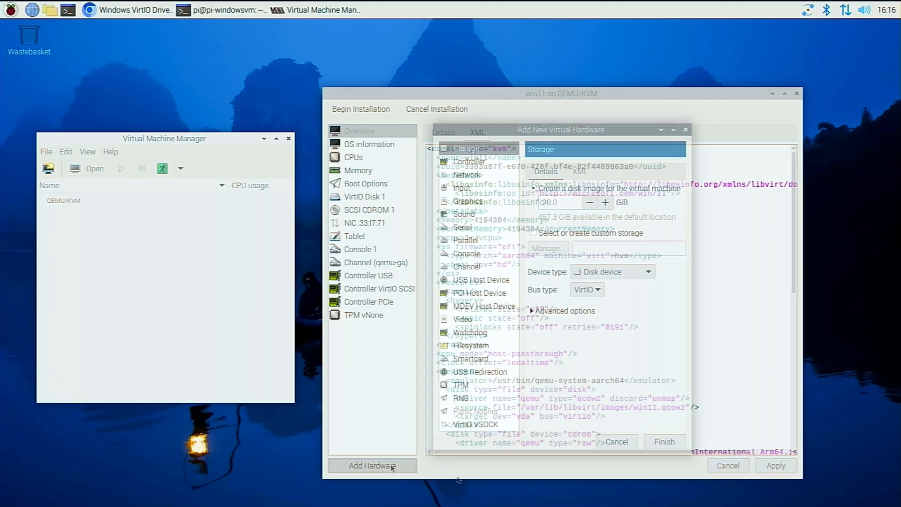
click(461, 188)
click(662, 191)
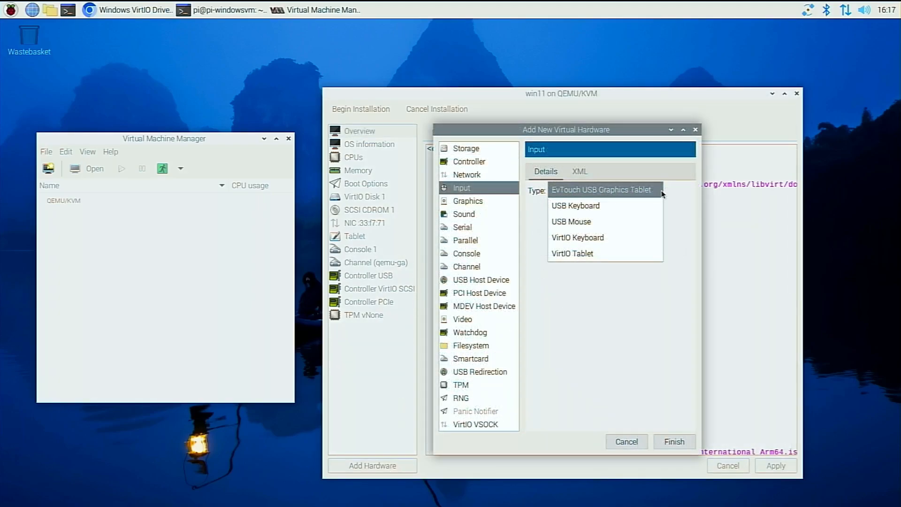
click(628, 203)
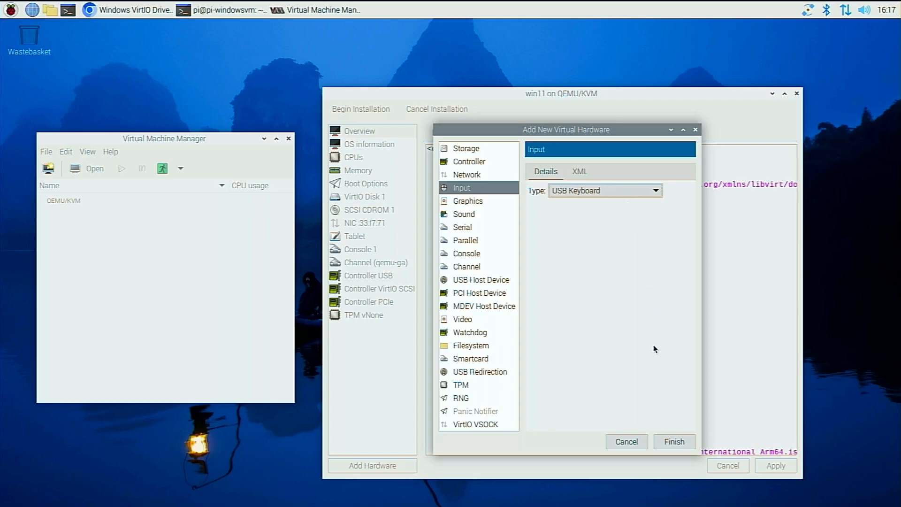
click(675, 442)
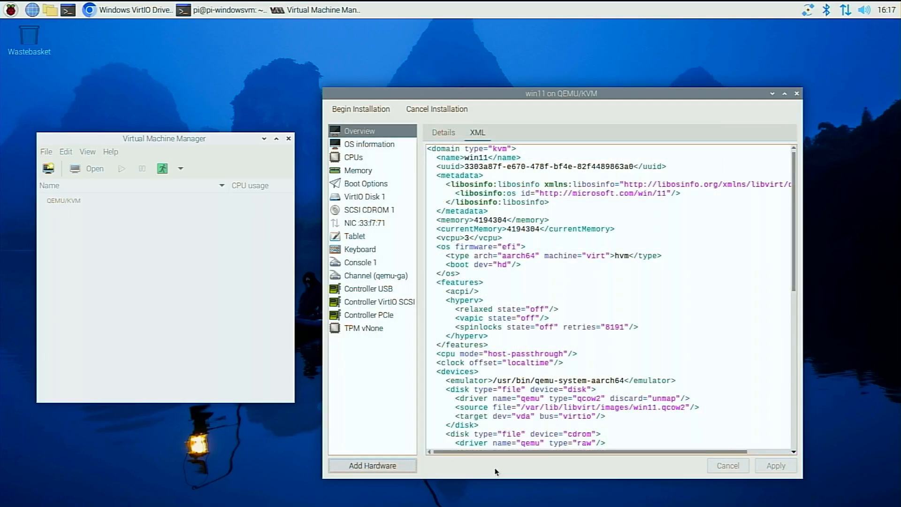
Add a Ramfb video device and a Spice server graphics device to the win11 virtual machine.
click(376, 467)
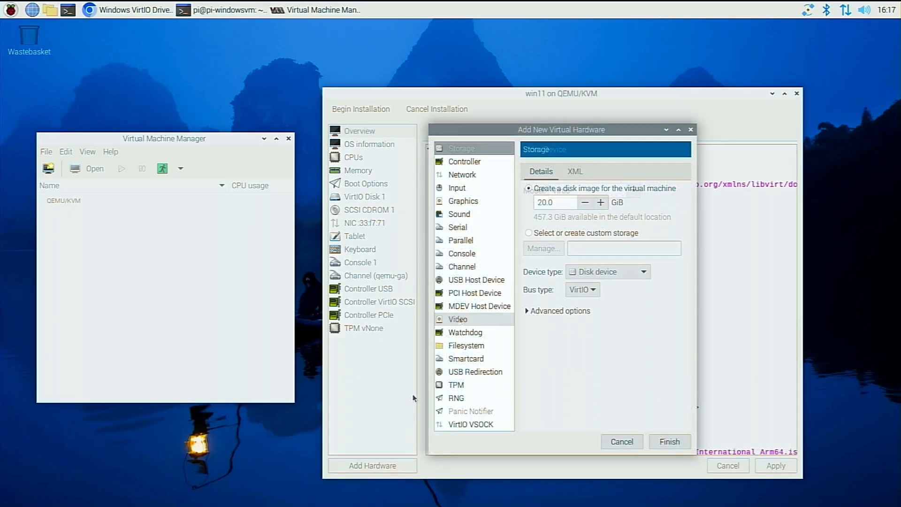
click(459, 319)
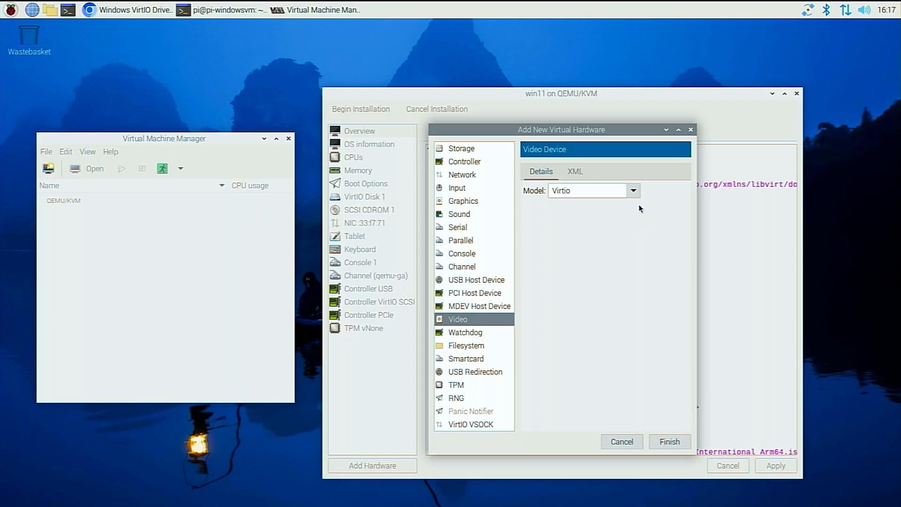
scroll(636, 196, down, 1)
click(669, 442)
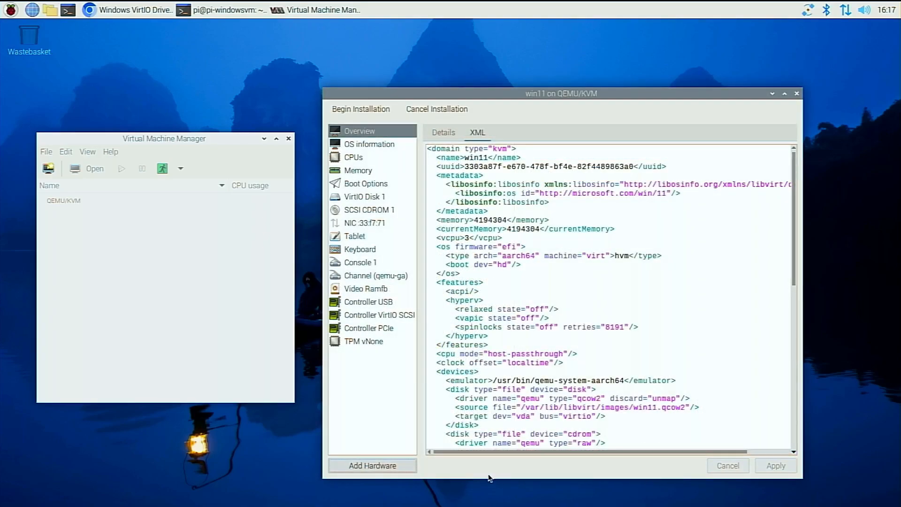
click(406, 465)
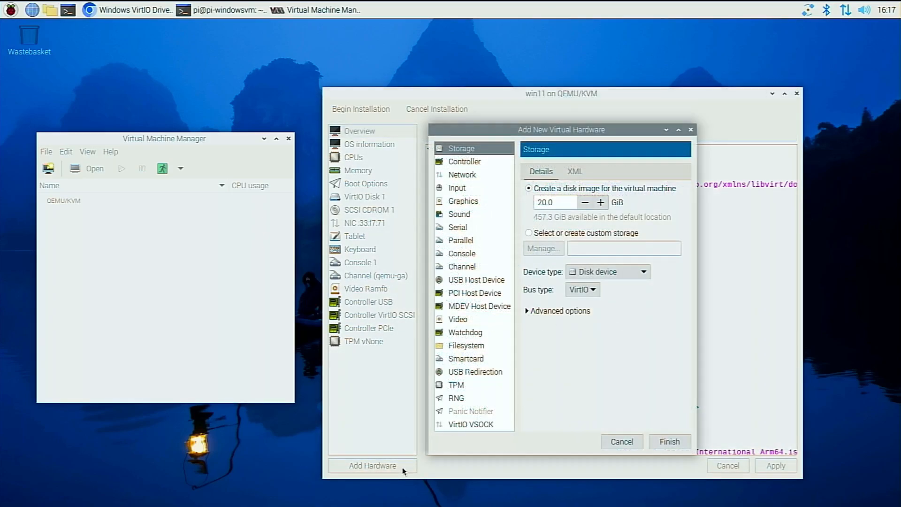
click(464, 201)
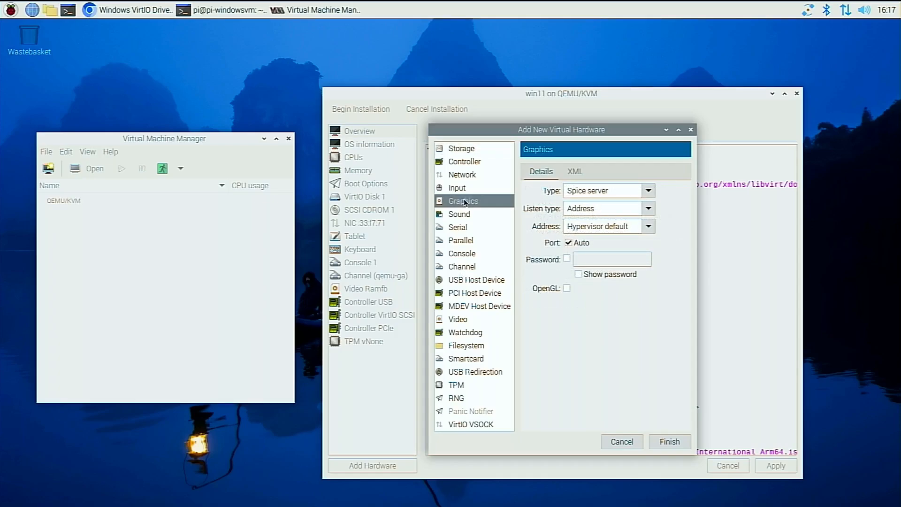
click(670, 440)
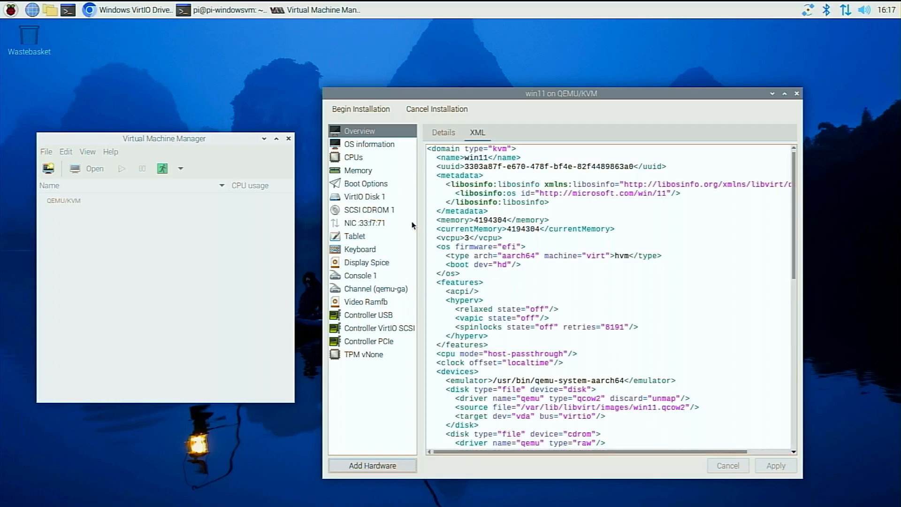
Begin the win11 installation by booting from the CD, and expand the Boot (X:) drive when browsing for a driver folder in Windows 11 Setup.
click(365, 112)
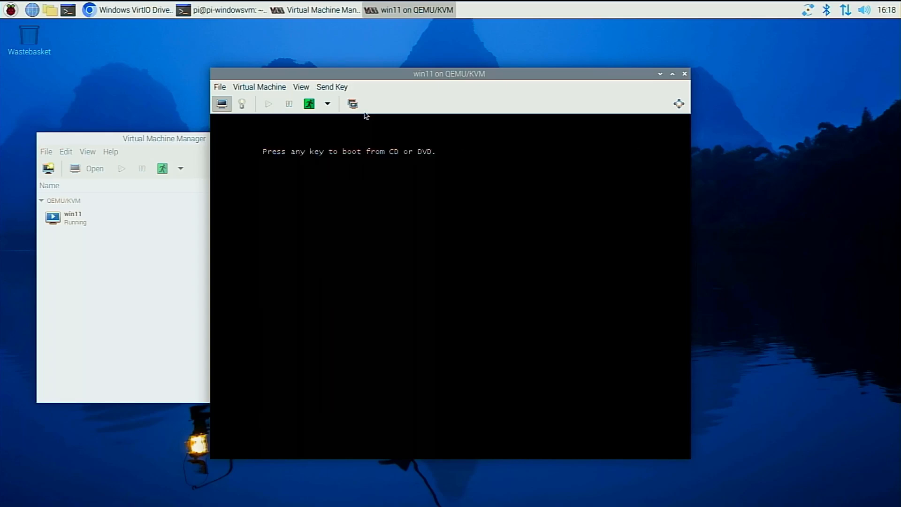
key(Return)
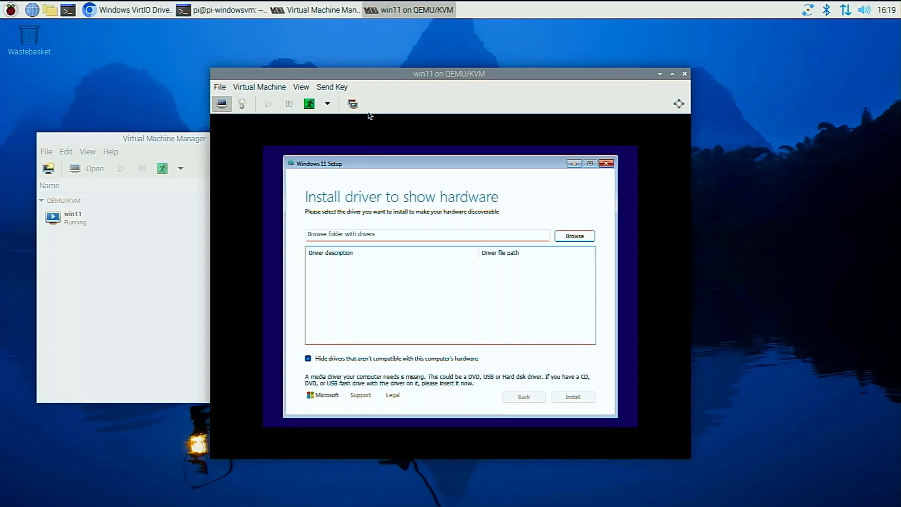
click(567, 237)
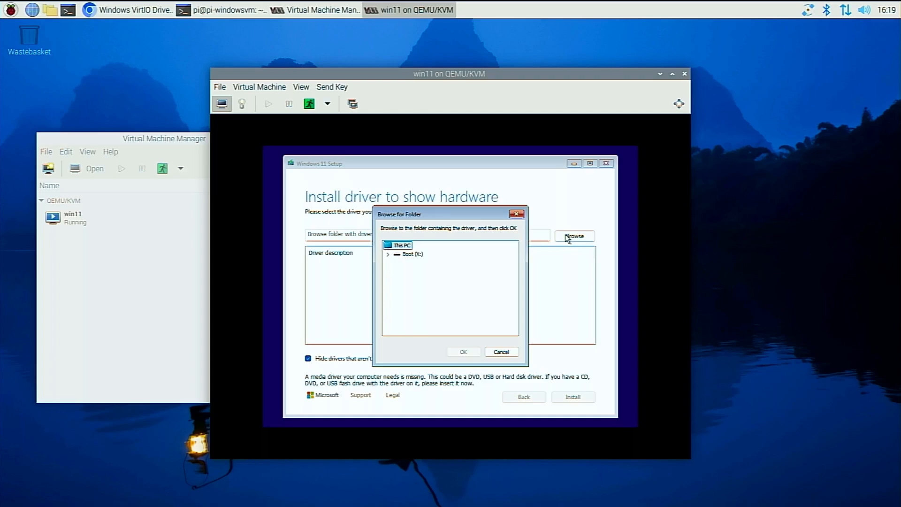
click(388, 254)
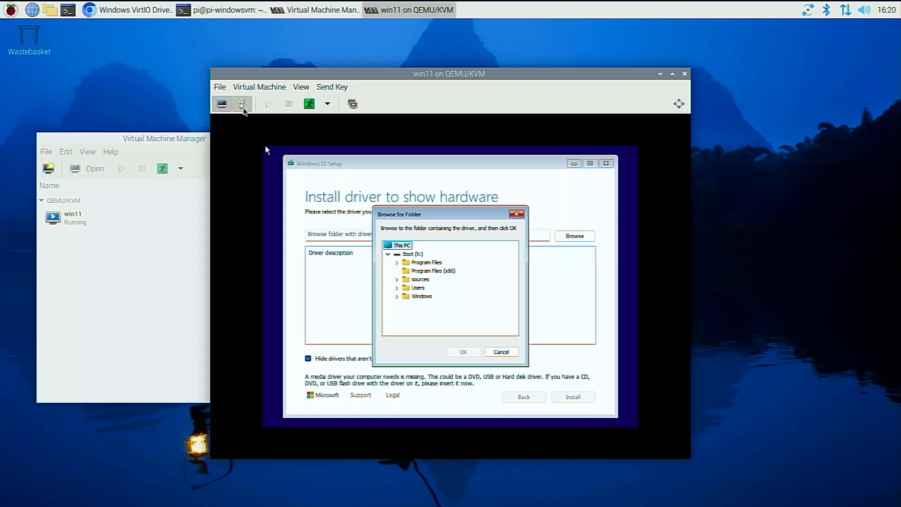
Add virtio-win-0.1.271.iso from Downloads to the win11 hardware as custom storage with the CDROM device type and SCSI bus.
click(242, 104)
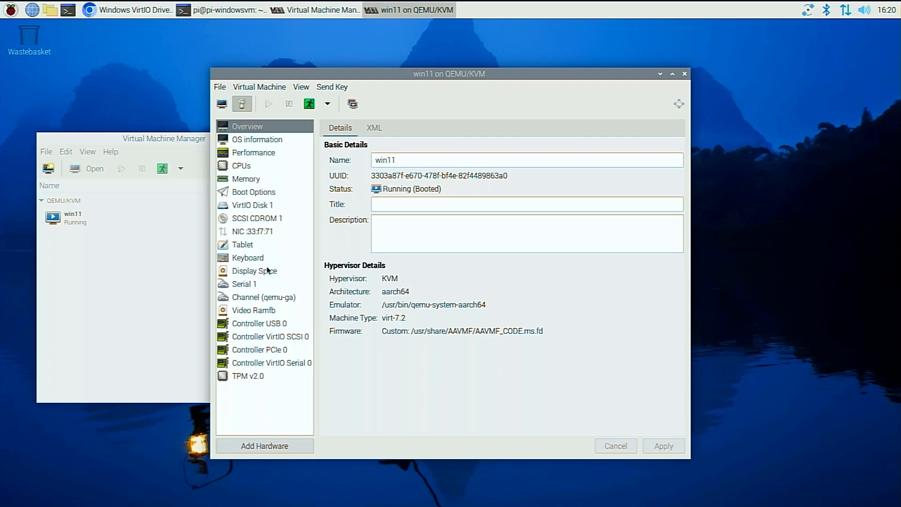
click(276, 447)
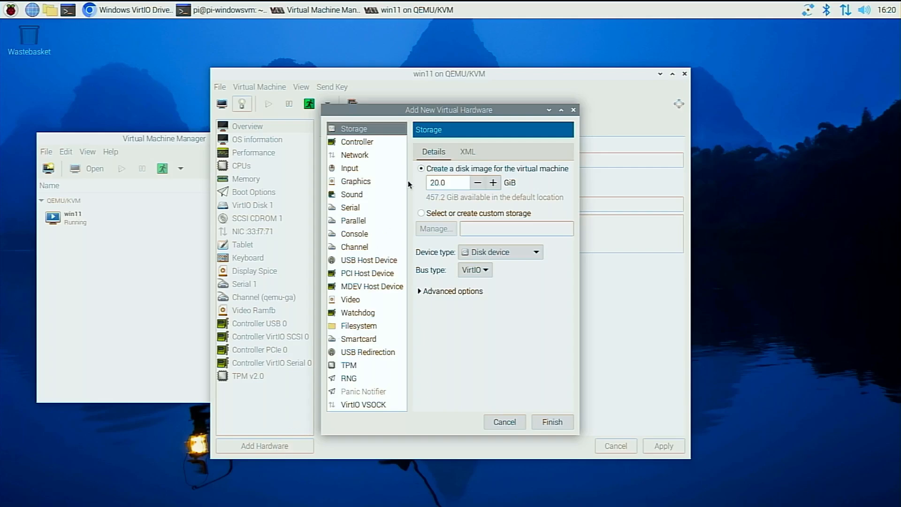
click(422, 214)
click(432, 227)
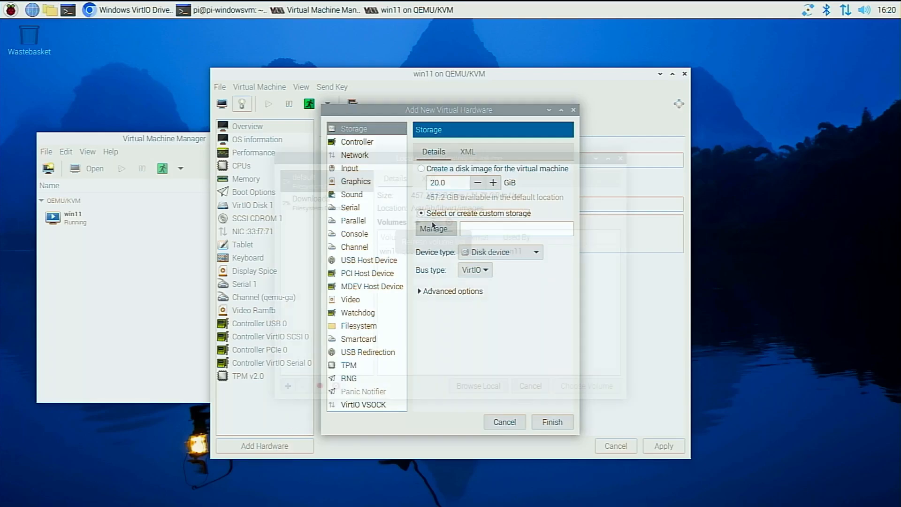
click(487, 386)
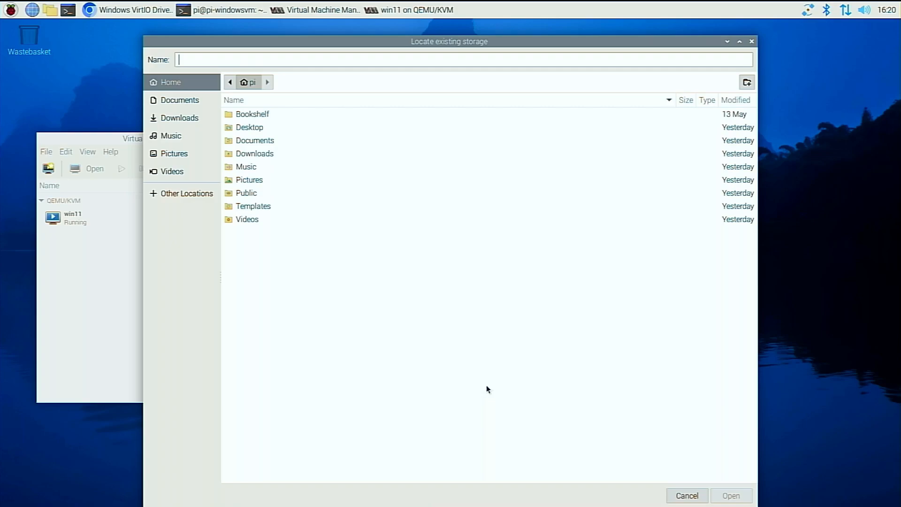
double_click(272, 156)
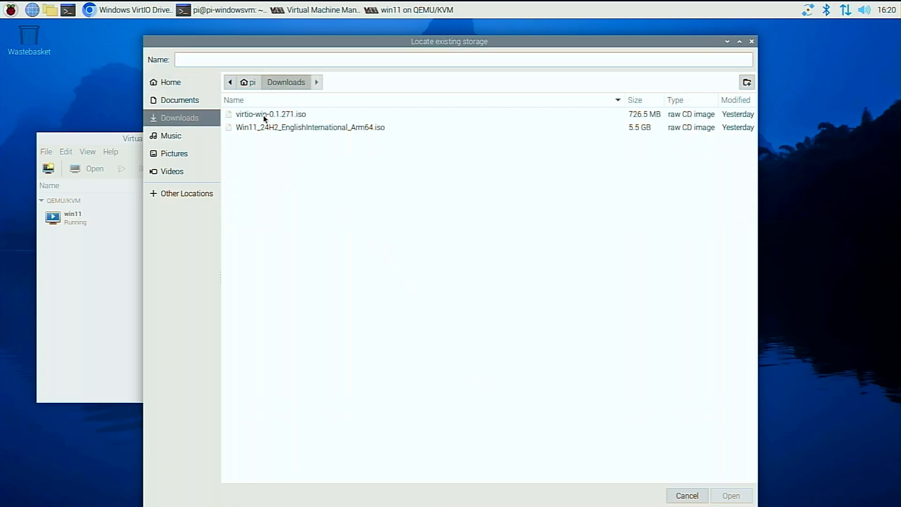
click(263, 115)
click(747, 497)
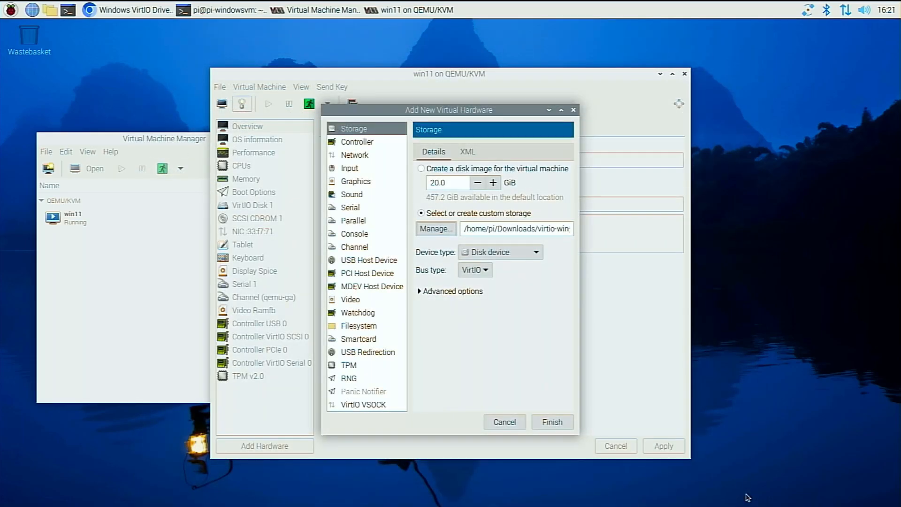
click(534, 252)
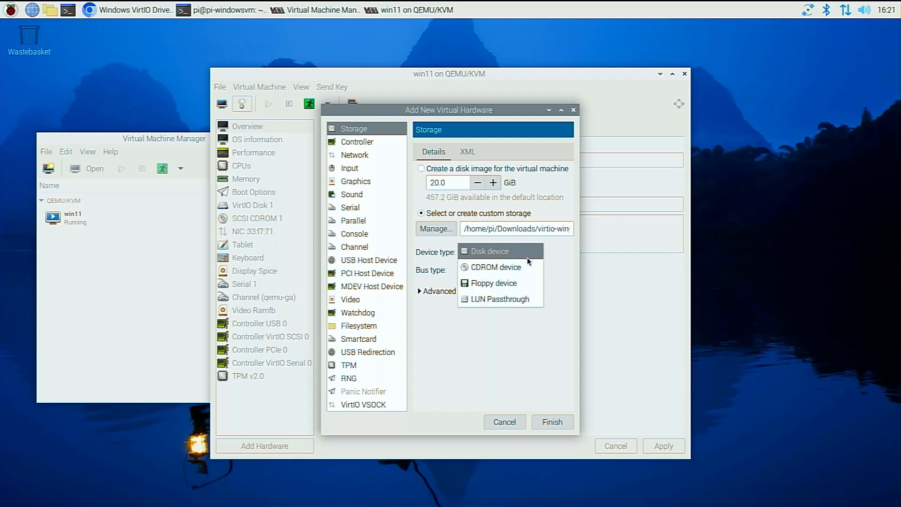
click(523, 269)
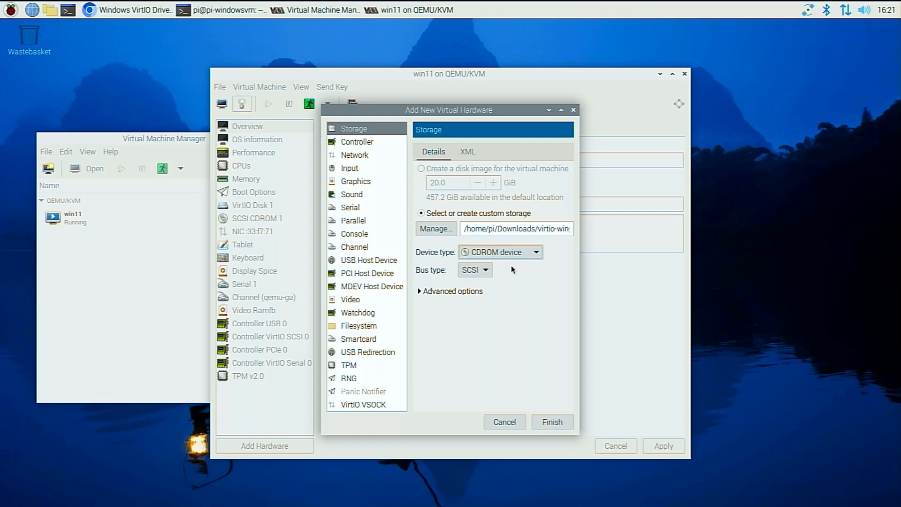
click(563, 419)
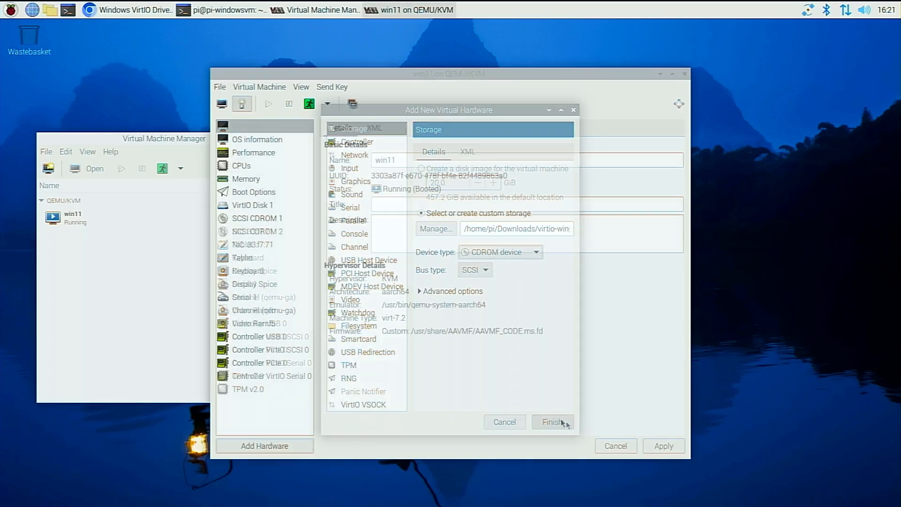
Recheck the available drives in the Windows Setup driver browser, and force off the win11 virtual machine.
click(220, 104)
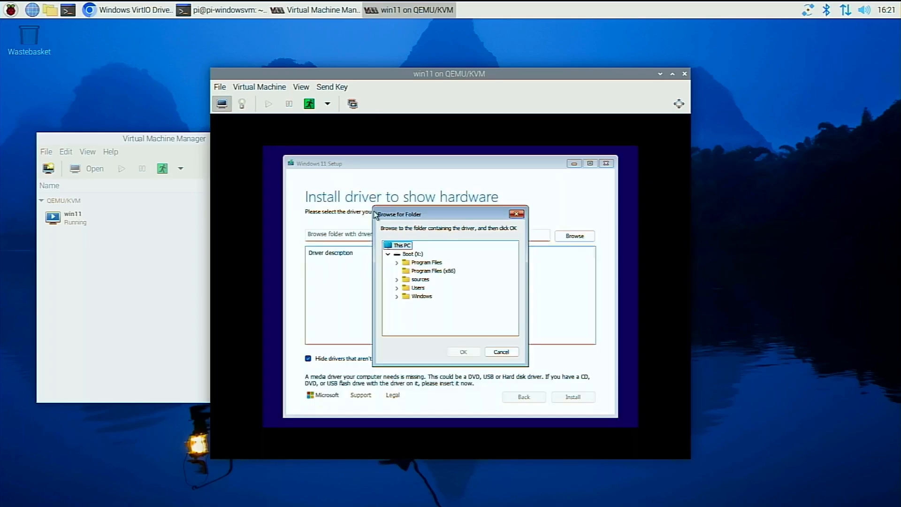
click(506, 354)
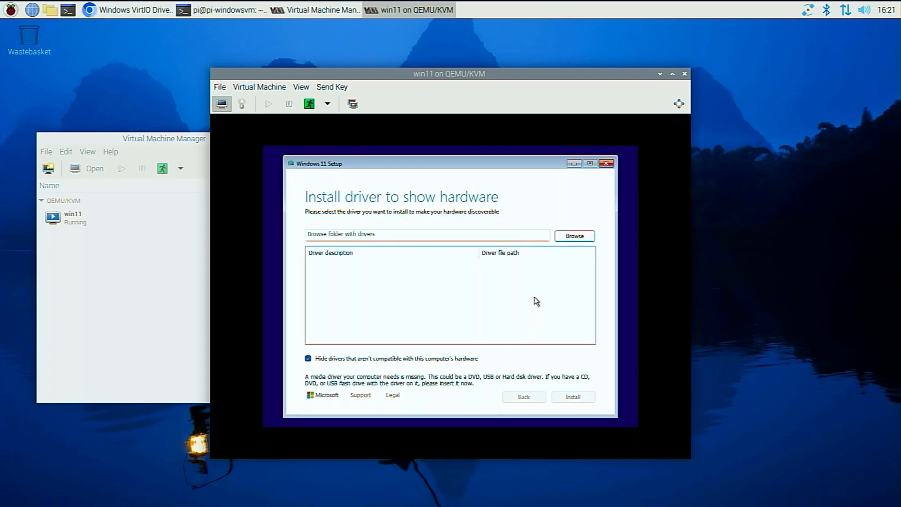
click(570, 233)
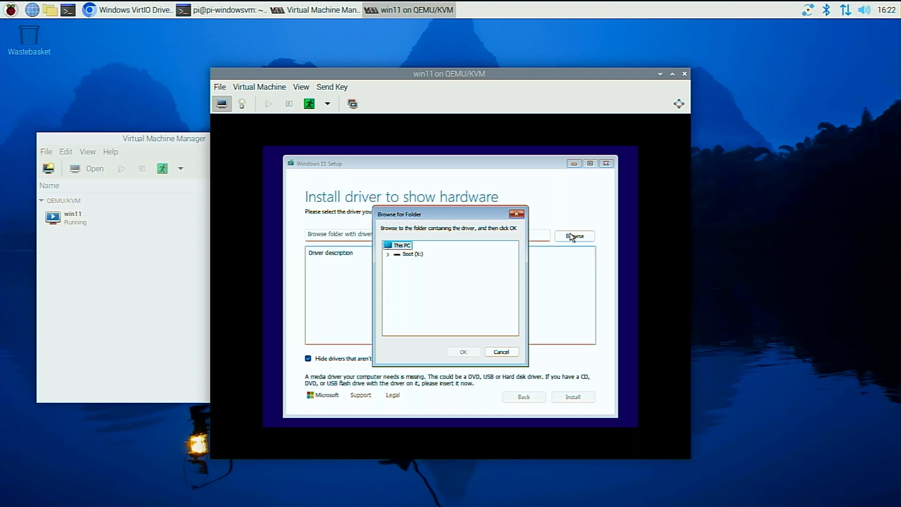
click(501, 352)
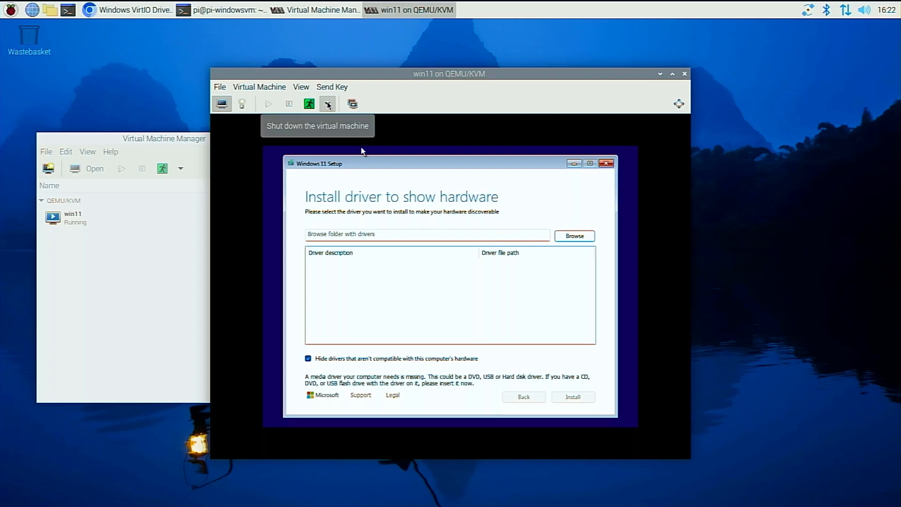
click(329, 104)
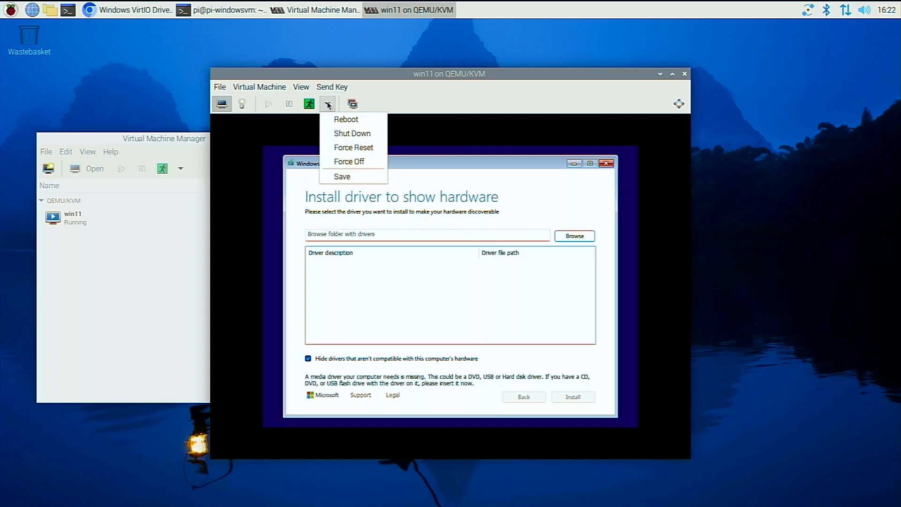
click(350, 162)
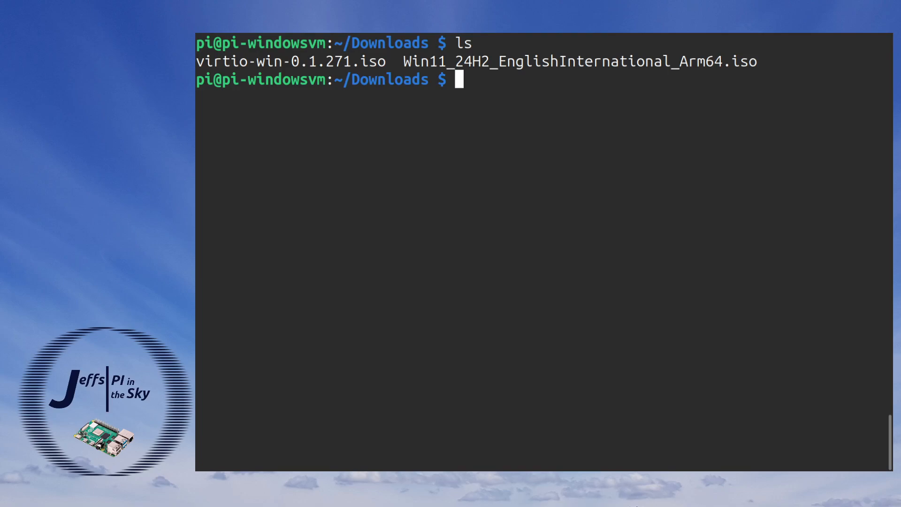
Create a win11-install folder in Downloads and mount Win11_24H2_EnglishInternational_Arm64.iso on it as root.
text(mkdir win11-install)
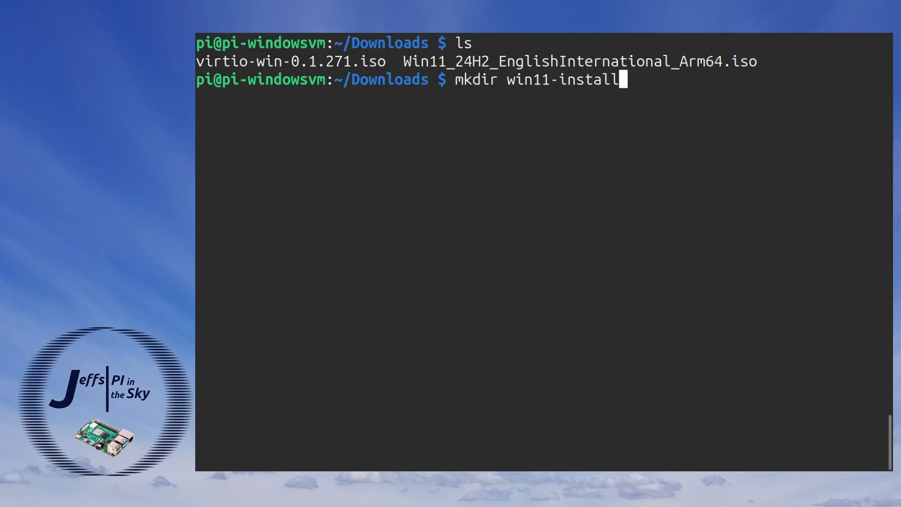
key(Return)
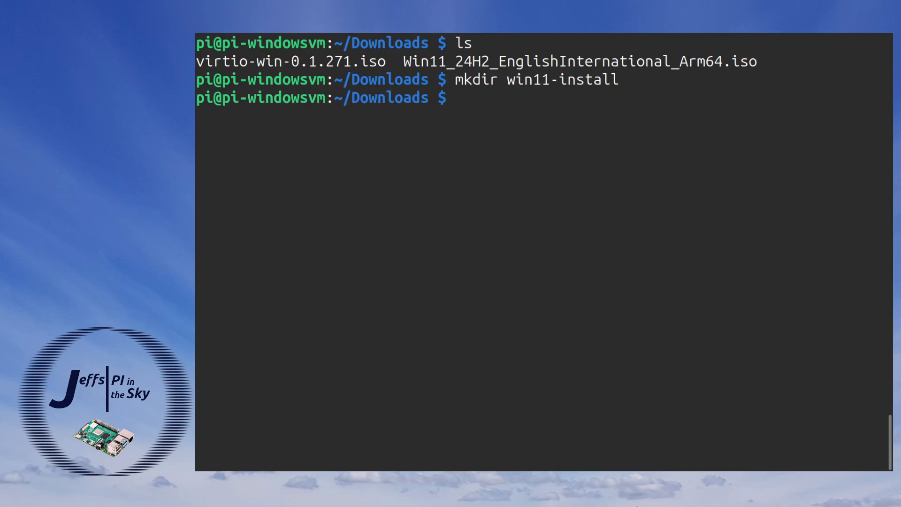
text(sudo mount Win11_24H2_EnglishInternational_Arm64.iso win11-install/)
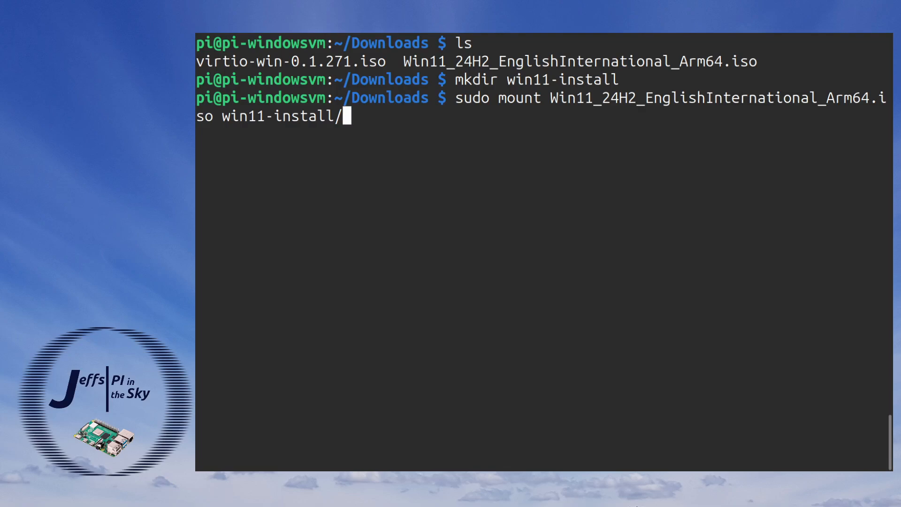
double_click(468, 98)
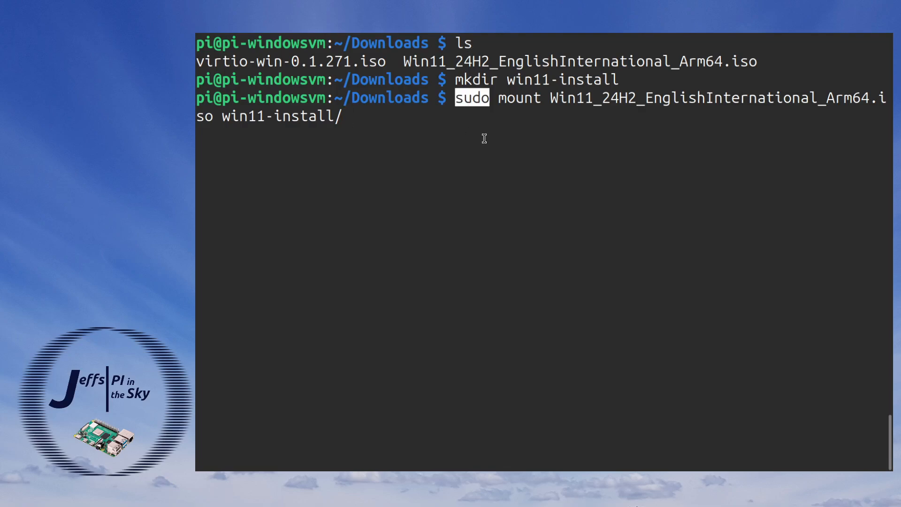
double_click(519, 97)
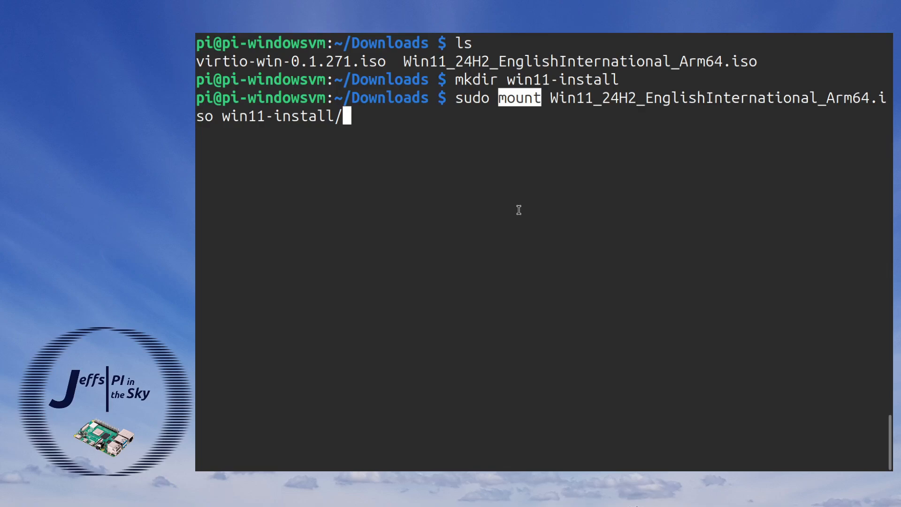
double_click(552, 98)
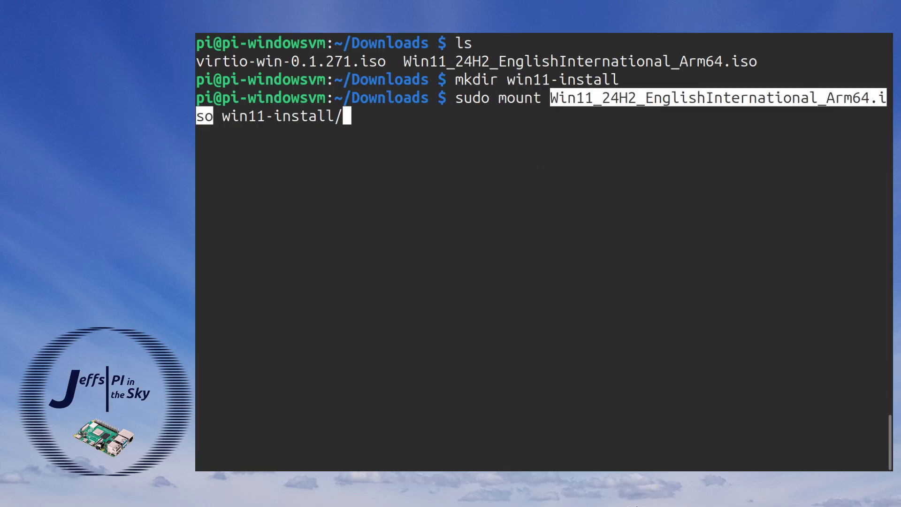
double_click(281, 116)
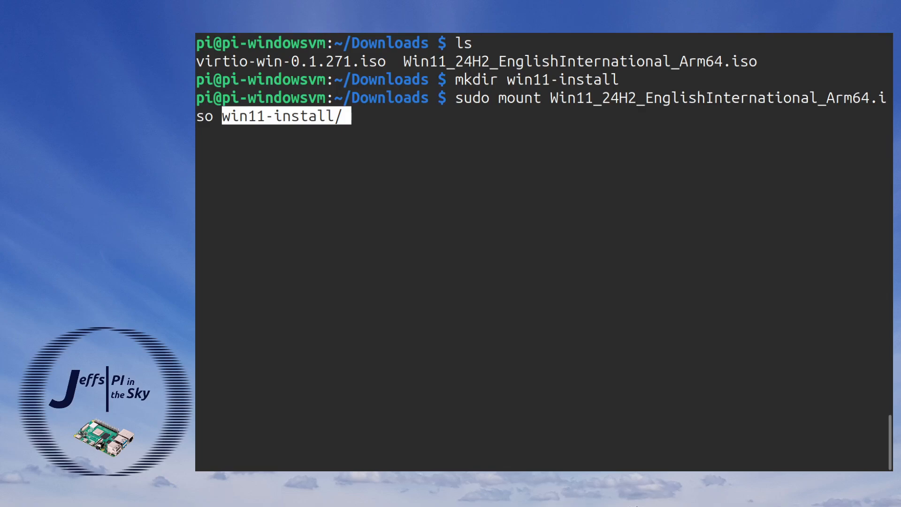
key(Return)
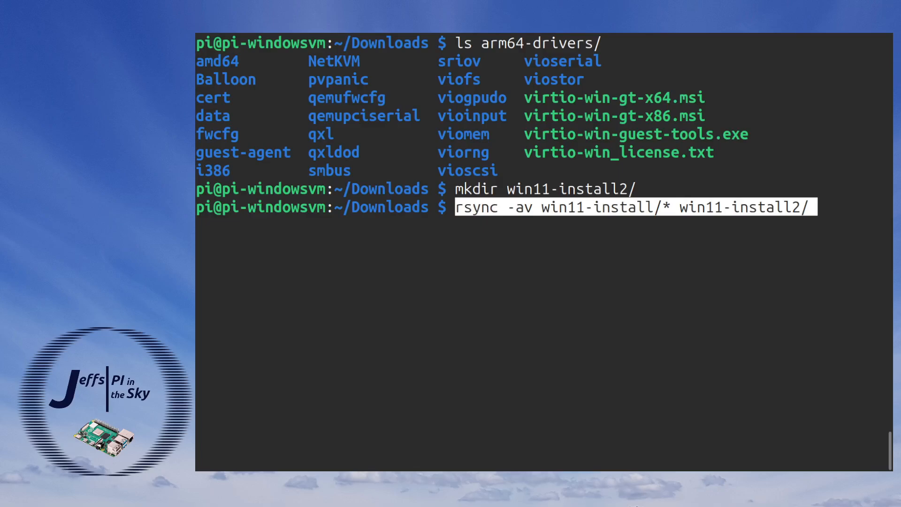
Use rsync to copy win11-install's contents into win11-install2, and the */w11/ARM64* folders from arm64-drivers into ~/Downloads/drivers.
key(Return)
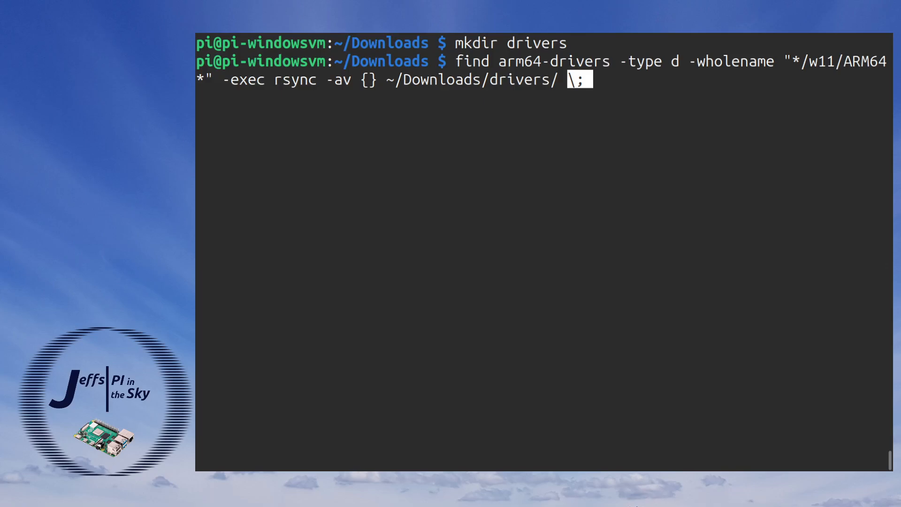
key(Return)
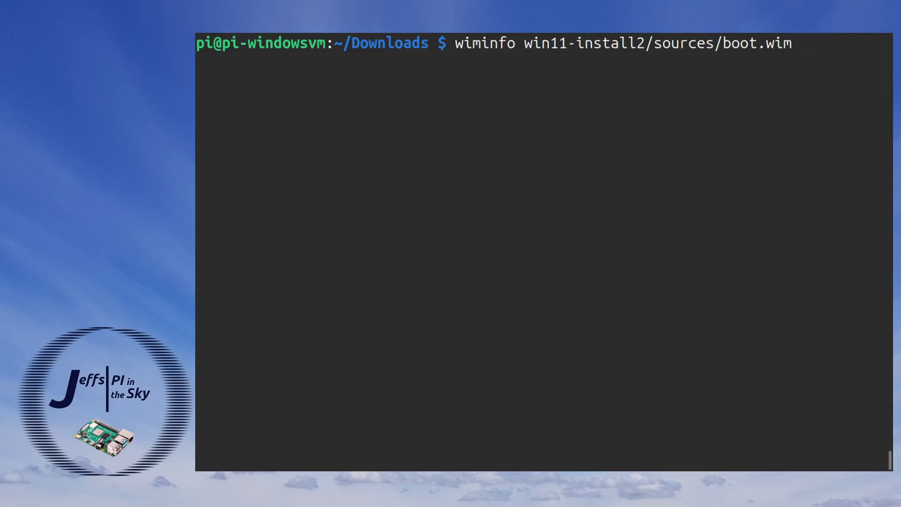
Examine the images contained in win11-install2/sources/boot.wim with wiminfo.
key(Return)
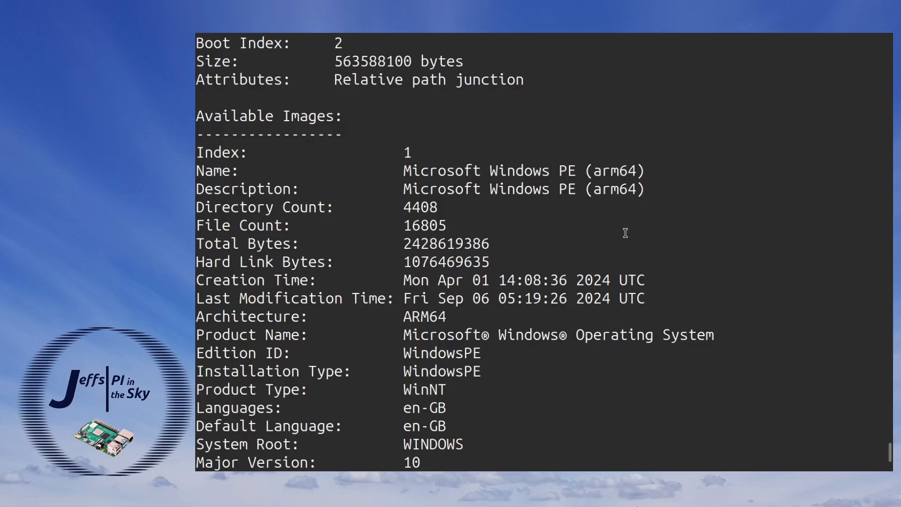
scroll(625, 234, down, 11)
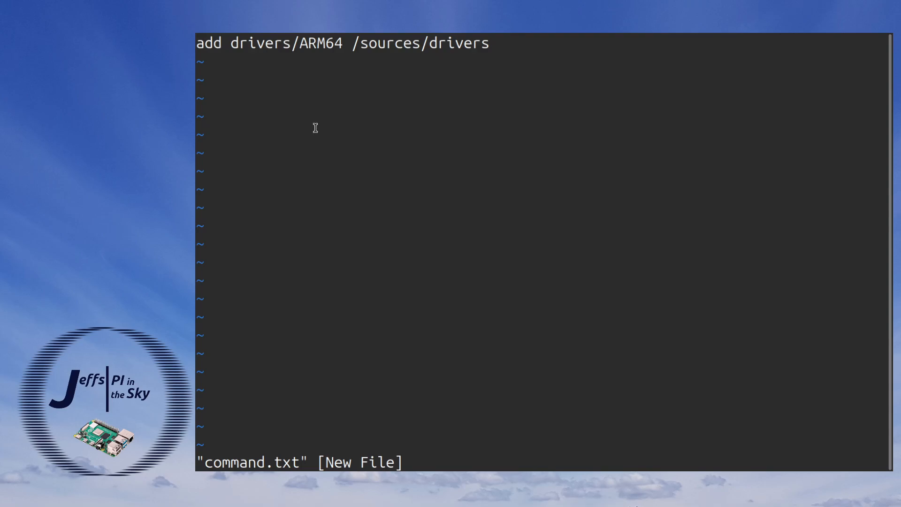
Save "add drivers/ARM64 /sources/drivers" in command.txt and apply it as root to image 2 of win11-install2/sources/boot.wim with wimupdate.
double_click(207, 43)
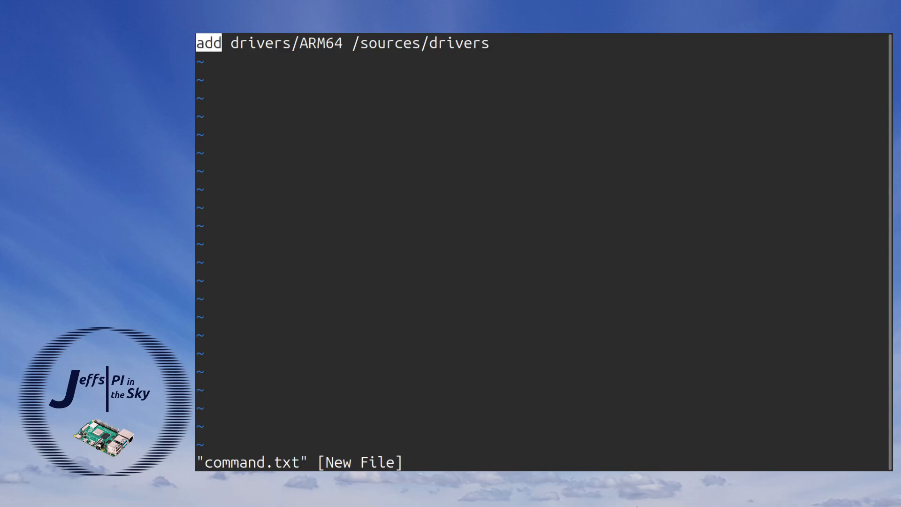
double_click(286, 43)
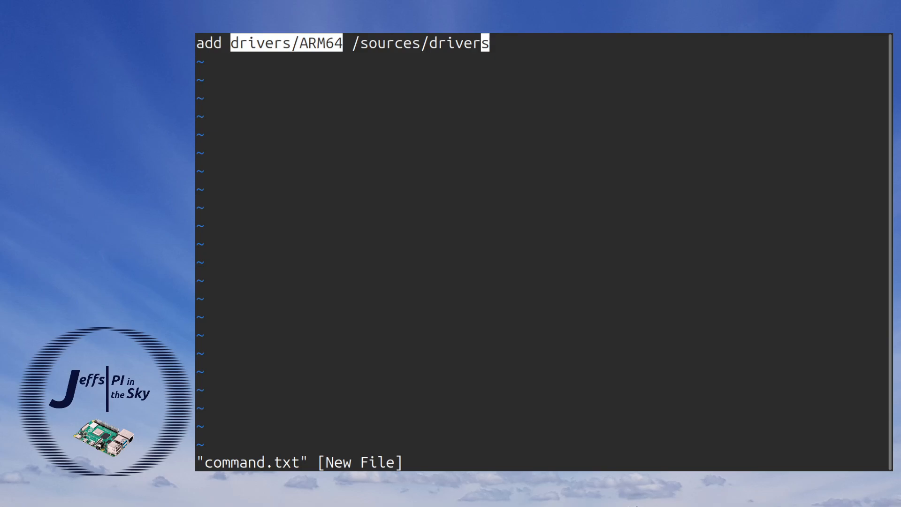
double_click(417, 43)
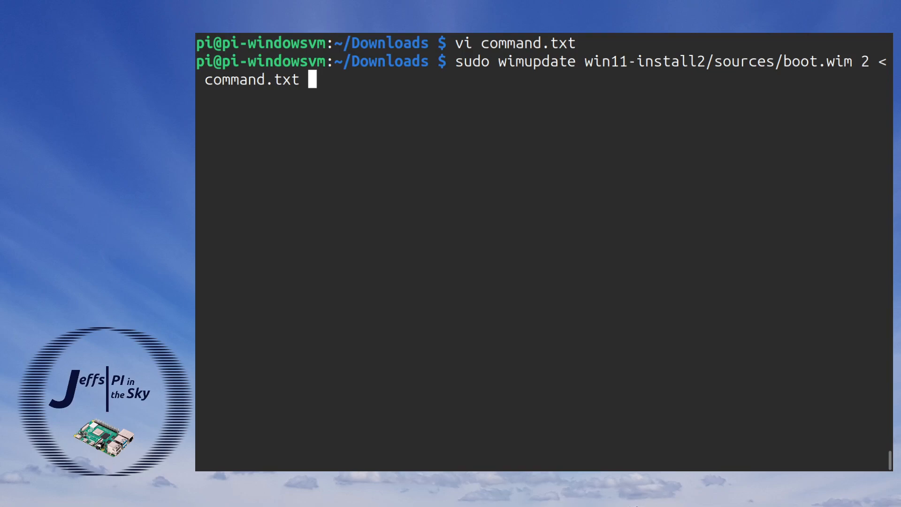
double_click(472, 61)
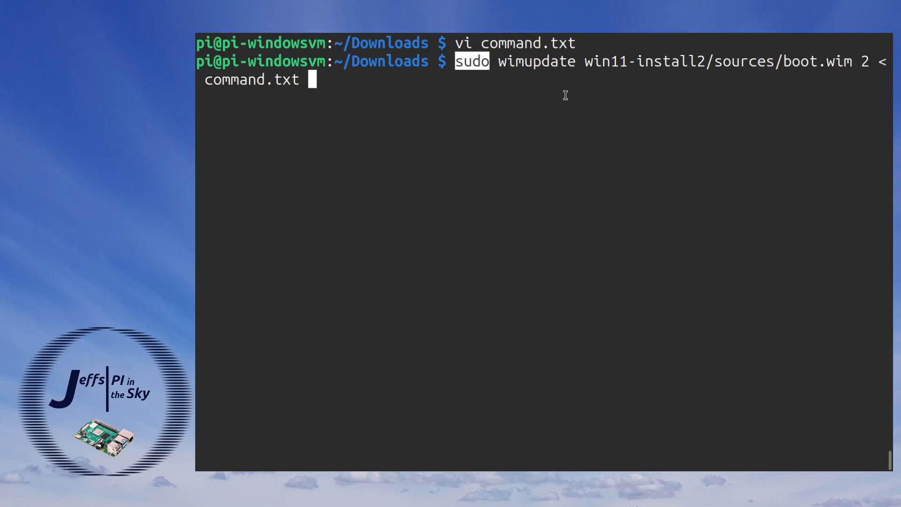
double_click(540, 61)
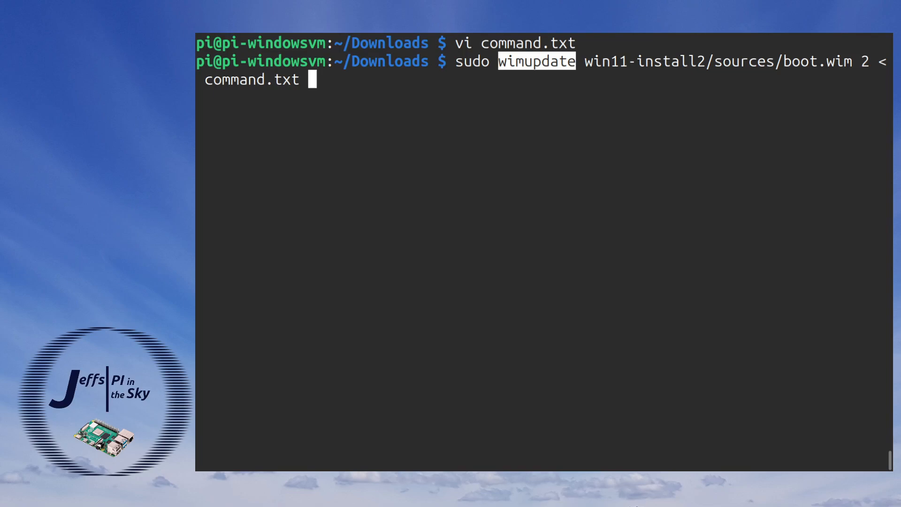
double_click(695, 61)
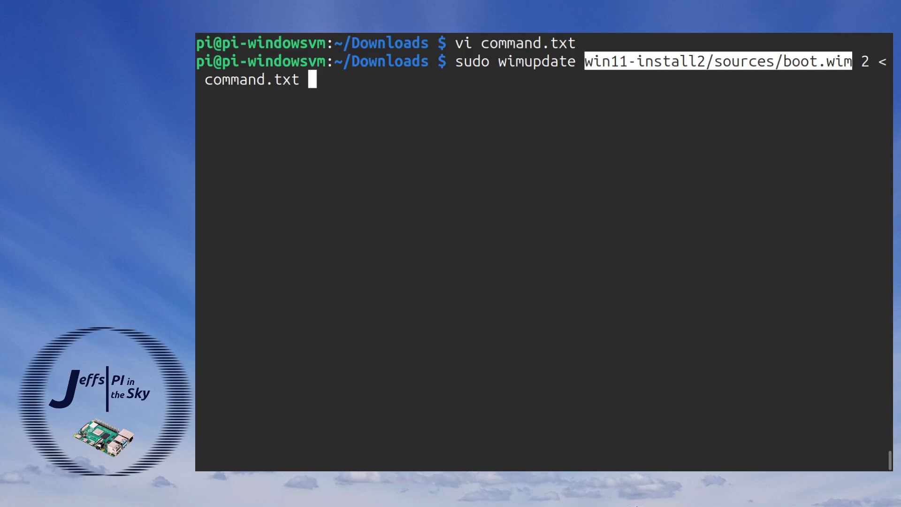
double_click(866, 61)
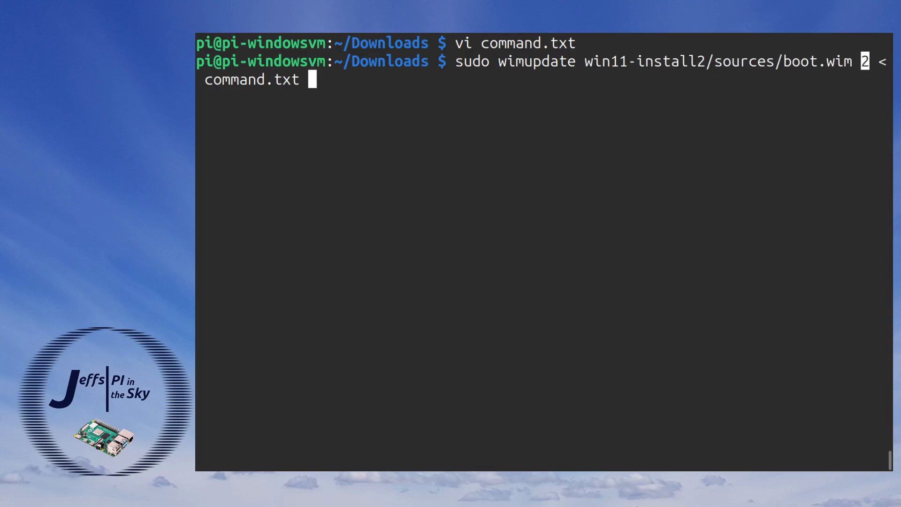
double_click(883, 61)
double_click(253, 80)
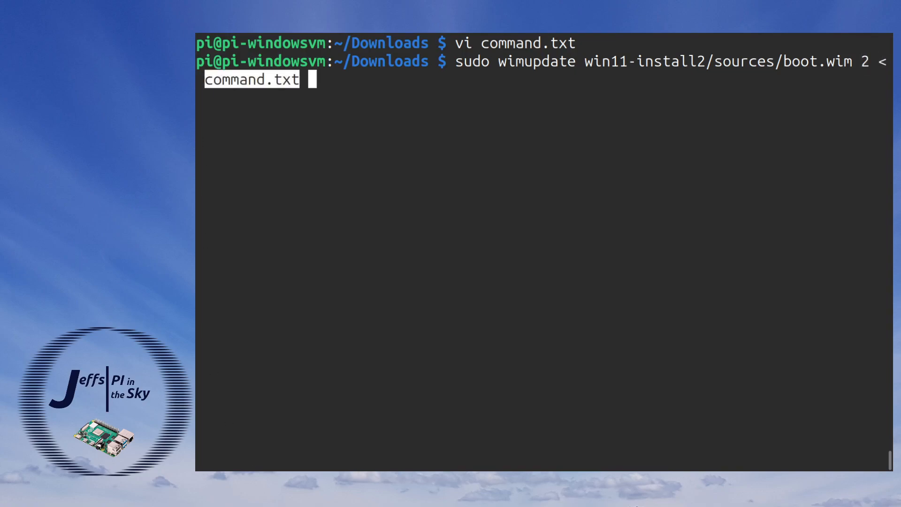
key(Return)
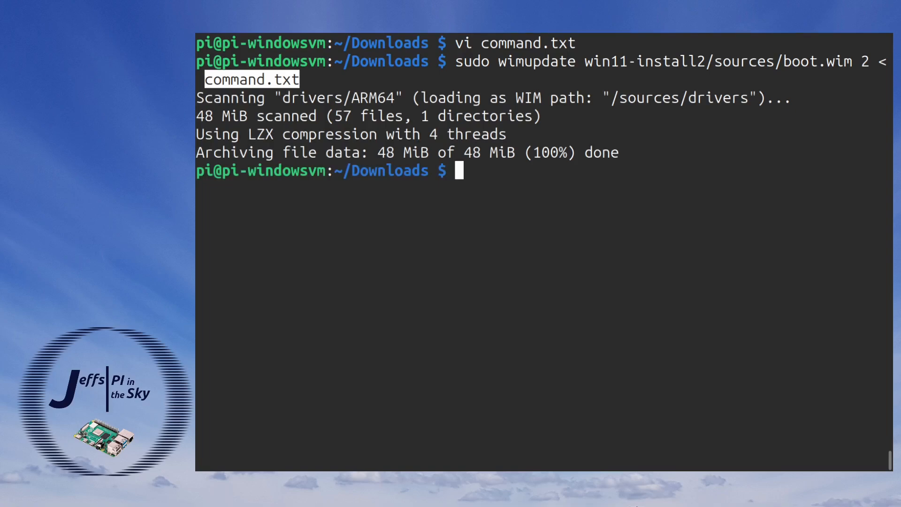
Install the dumpet package and dump the boot catalog of Win11_24H2_EnglishInternational_Arm64.iso.
key(ctrl+l)
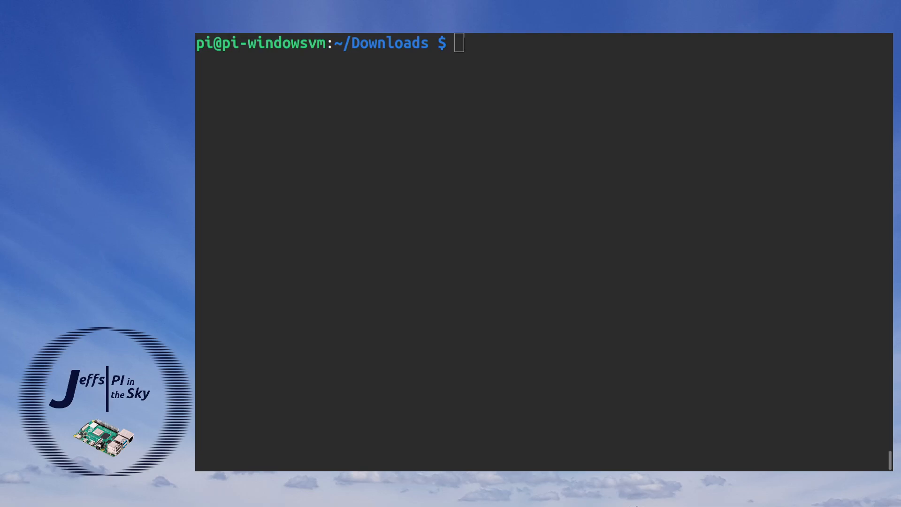
text(sudo apt install dumpet)
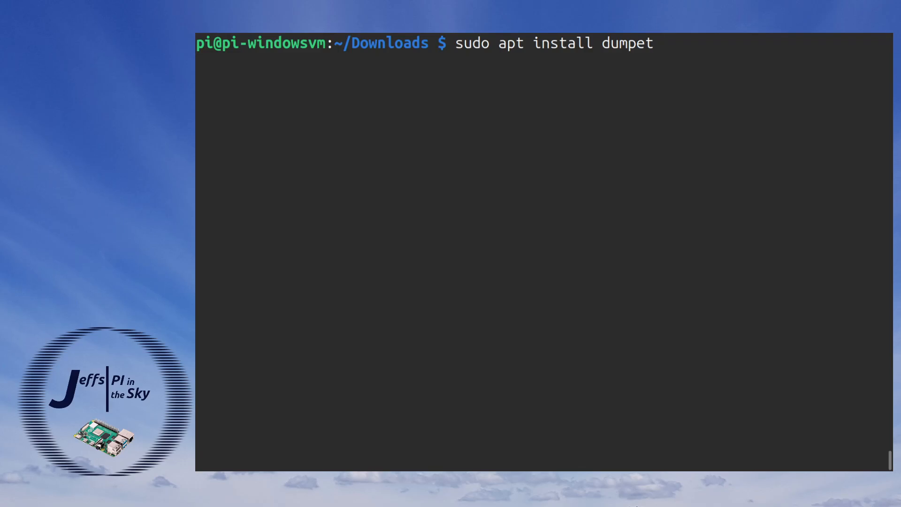
key(Return)
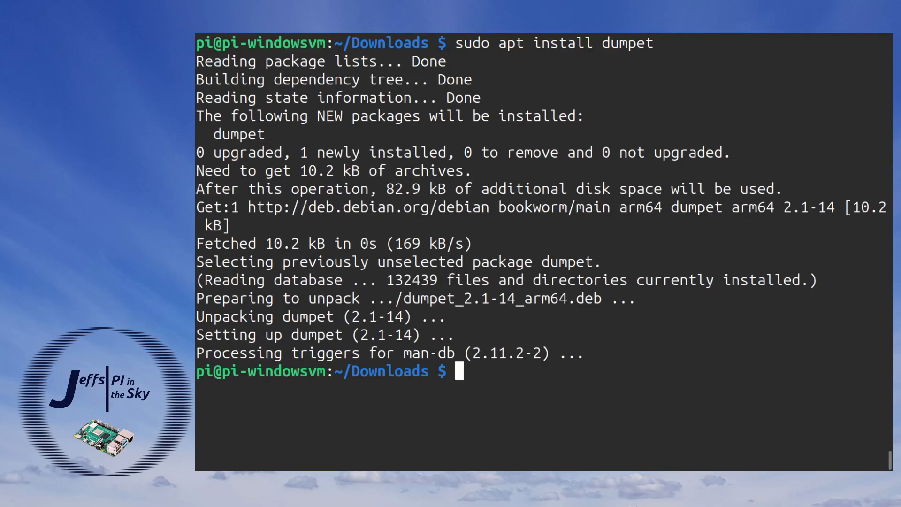
text(dumpet -i ./Win11_24H2_EnglishInternational_Arm64.iso)
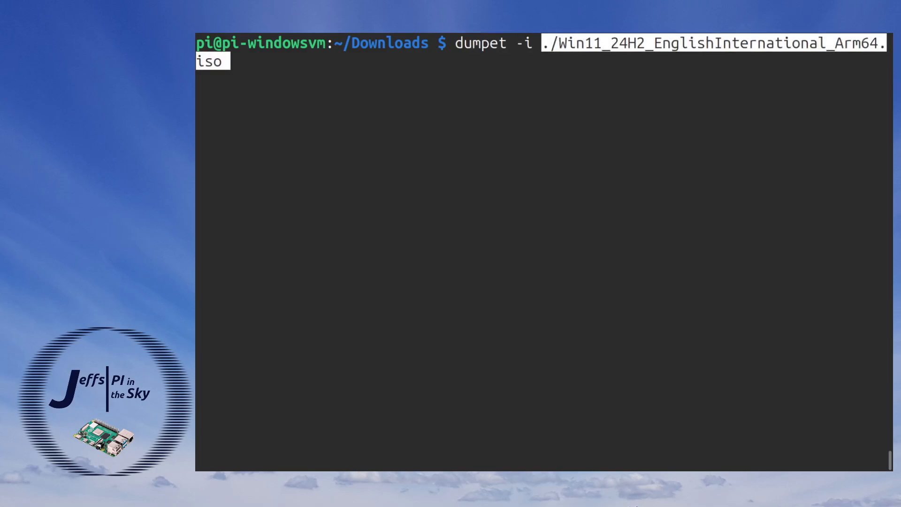
key(Return)
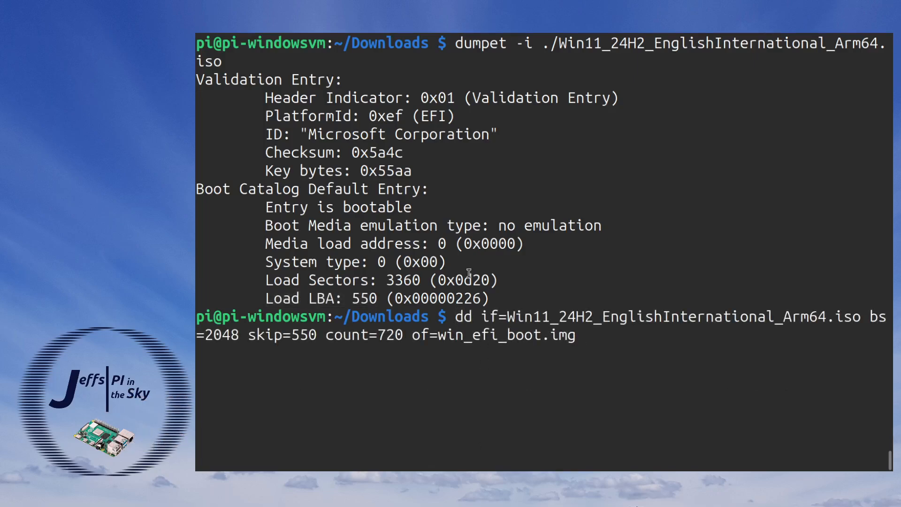
Extract the EFI boot image from Win11_24H2_EnglishInternational_Arm64.iso to win_efi_boot.img with dd, using bs=2048, skip=550 and count=720.
double_click(465, 317)
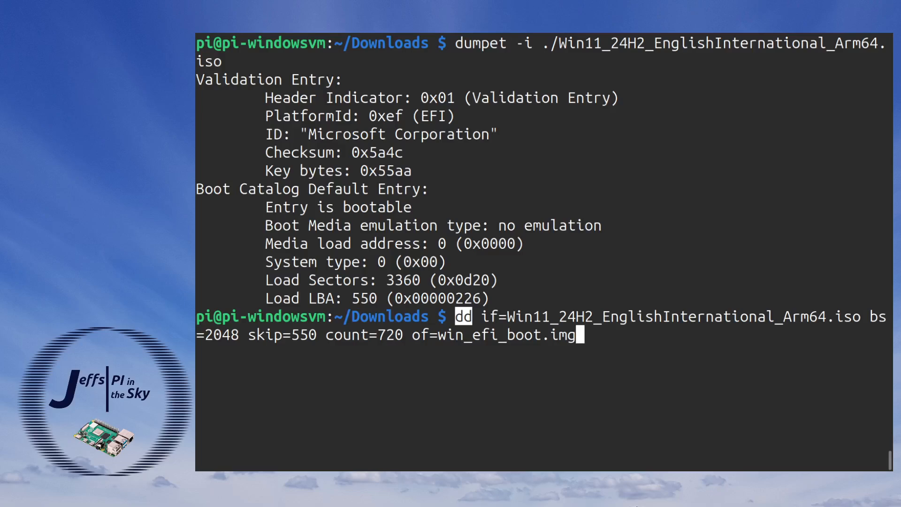
double_click(526, 317)
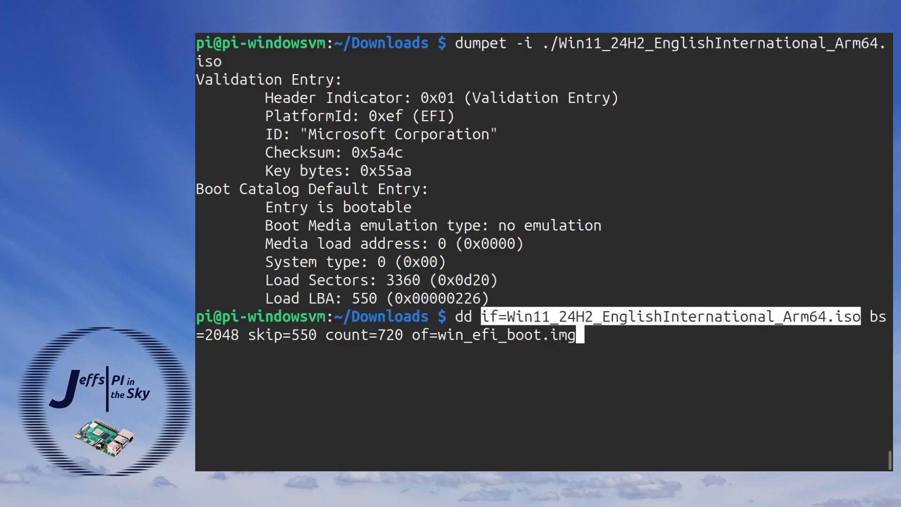
double_click(218, 336)
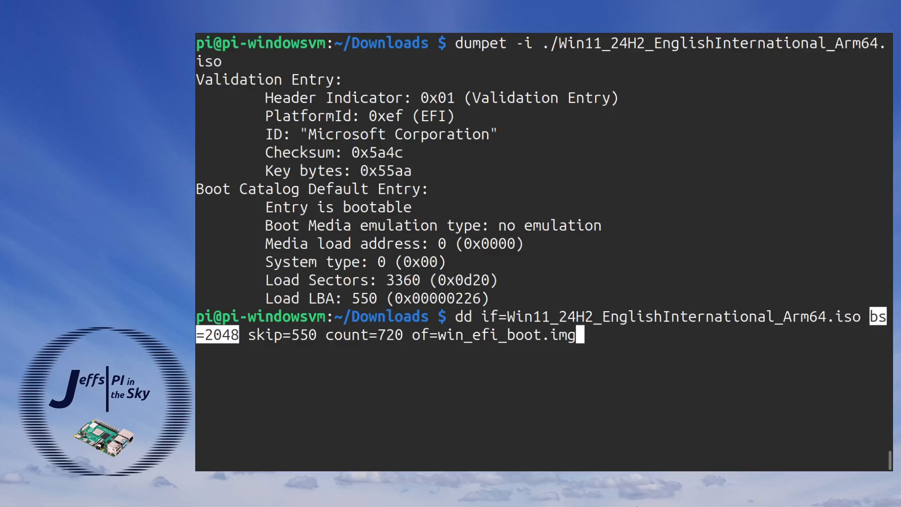
double_click(282, 335)
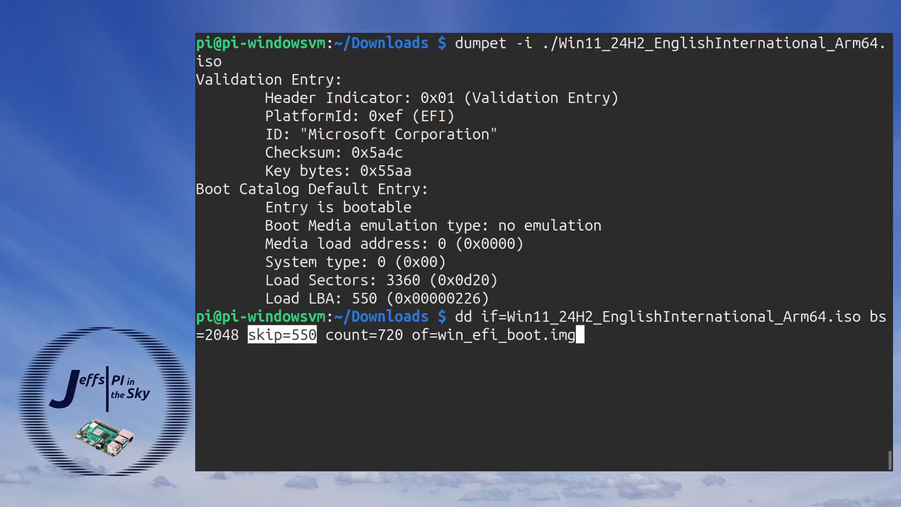
double_click(364, 334)
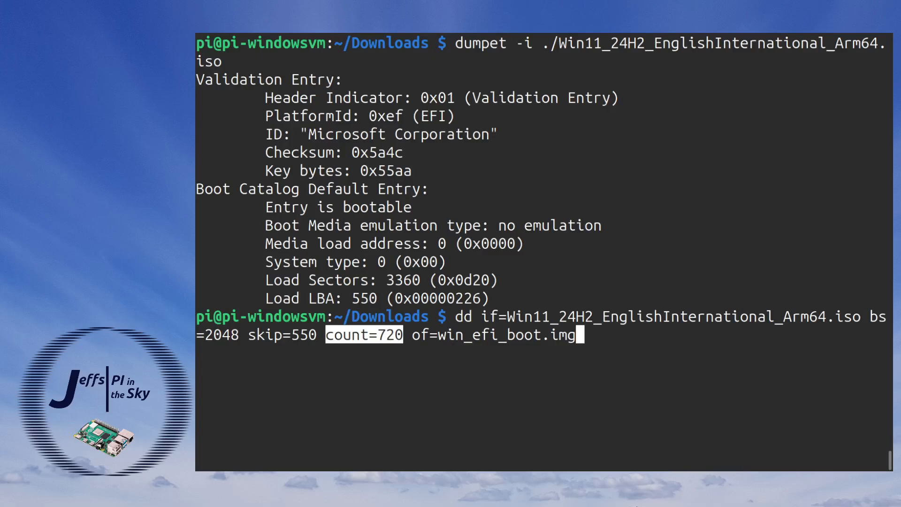
double_click(494, 334)
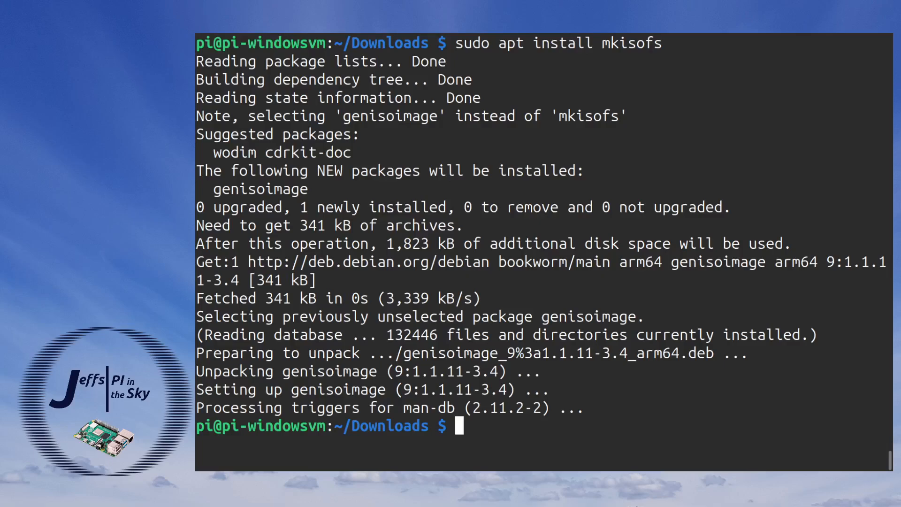
Build win11.iso from ./win11-install2/ with mkisofs as root, using boot/etfsboot.com and efi/win_efi_boot.img as boot images, ISO level 4, UDF and allow-limited-size.
drag(455, 43, 601, 43)
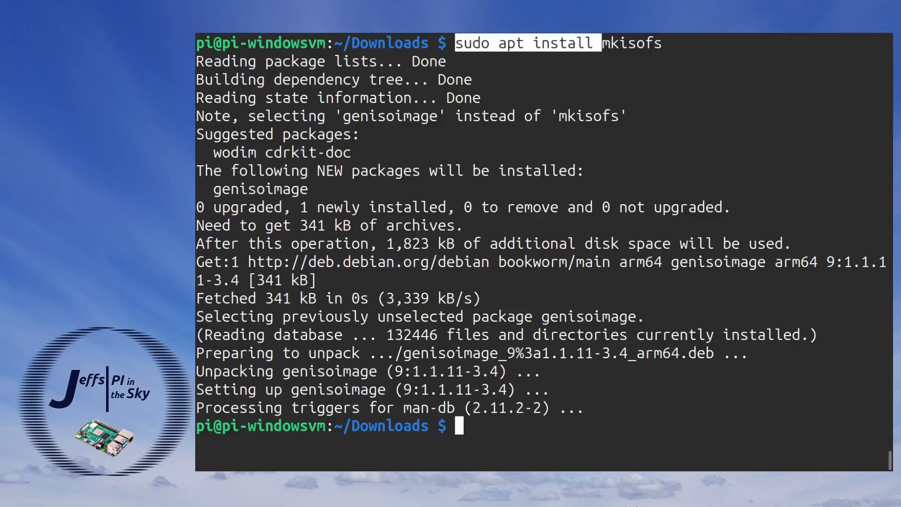
double_click(226, 191)
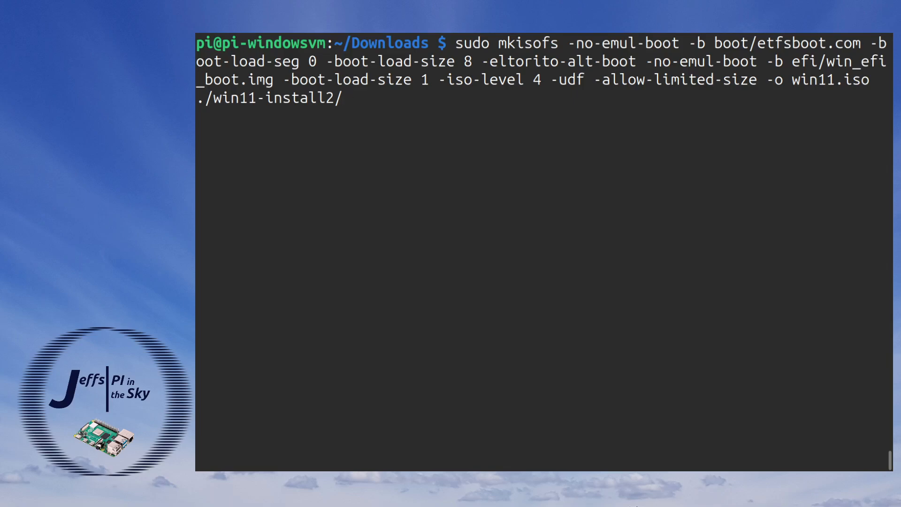
double_click(472, 43)
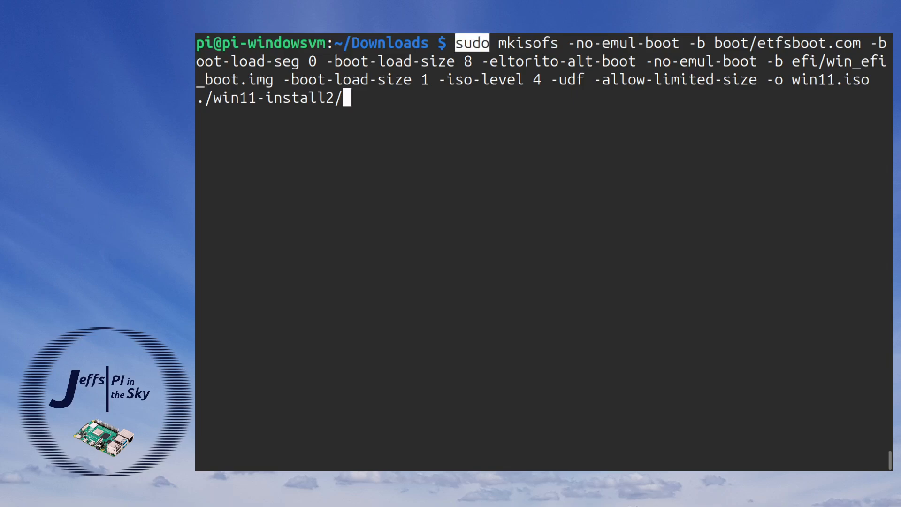
double_click(529, 43)
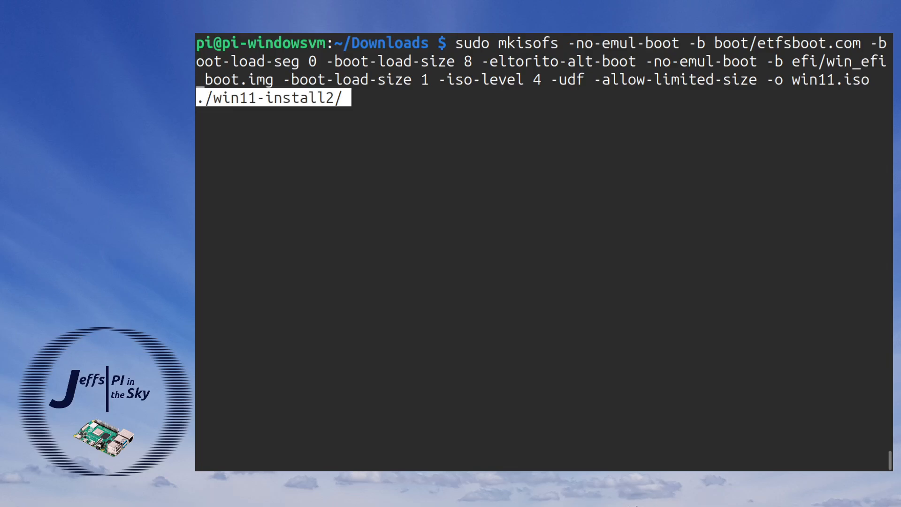
key(Return)
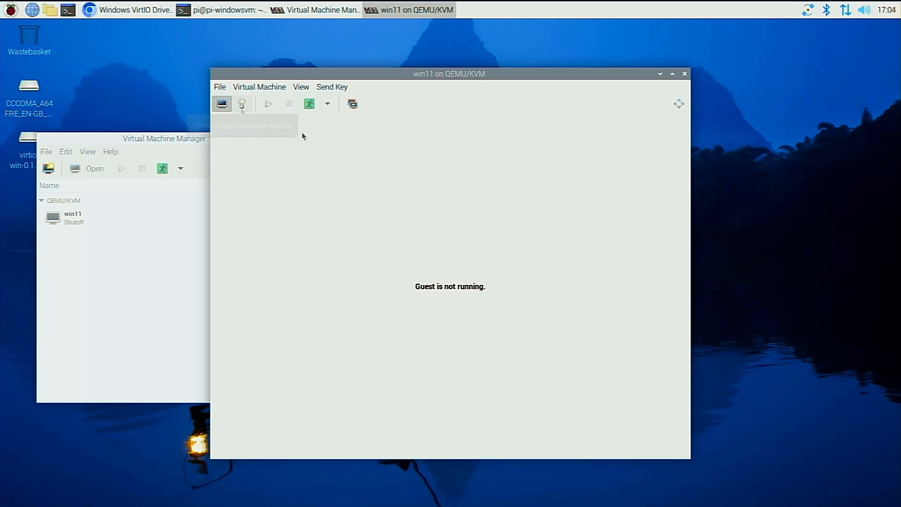
Set the source of the win11 machine's SCSI CDROM 1 to /home/pi/Downloads/win11.iso and power on the virtual machine.
click(242, 104)
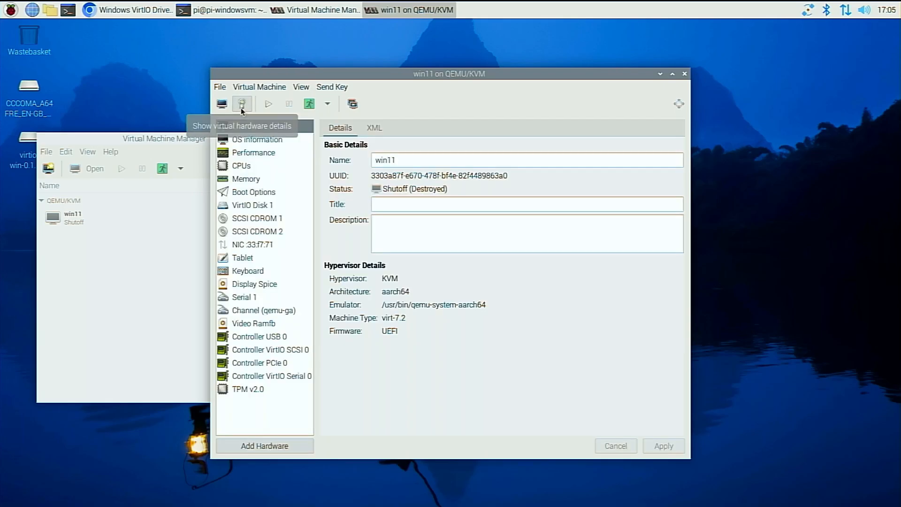
click(270, 220)
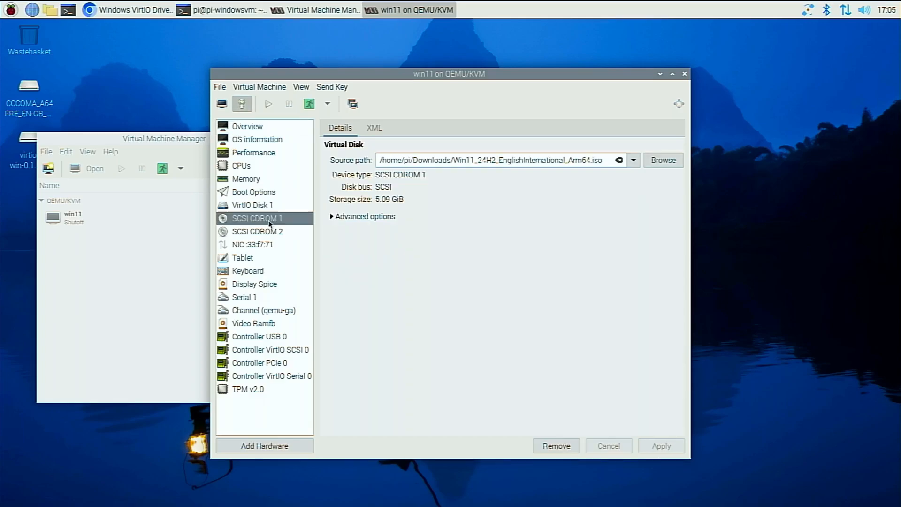
click(664, 159)
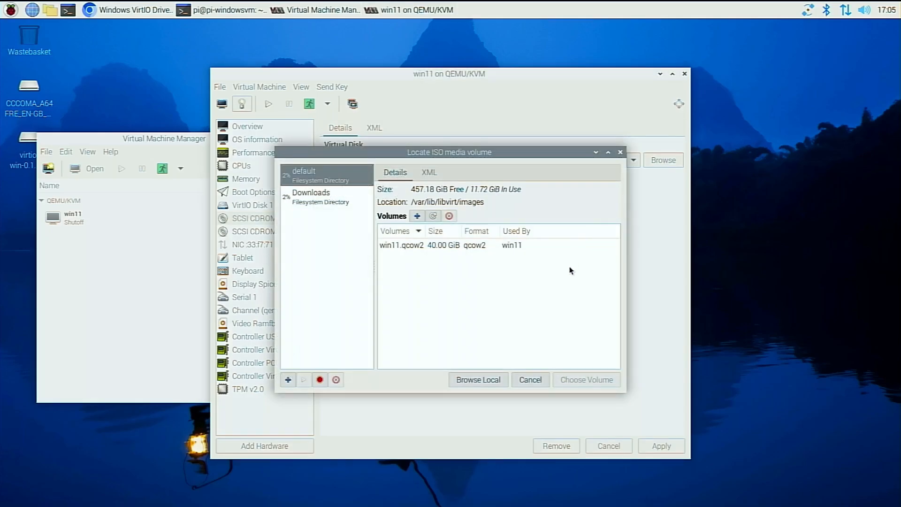
click(487, 380)
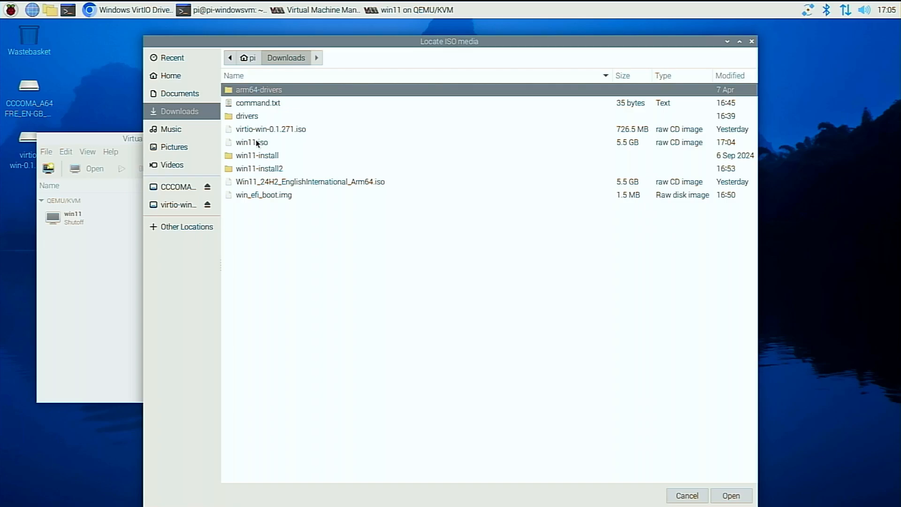
click(255, 141)
click(731, 498)
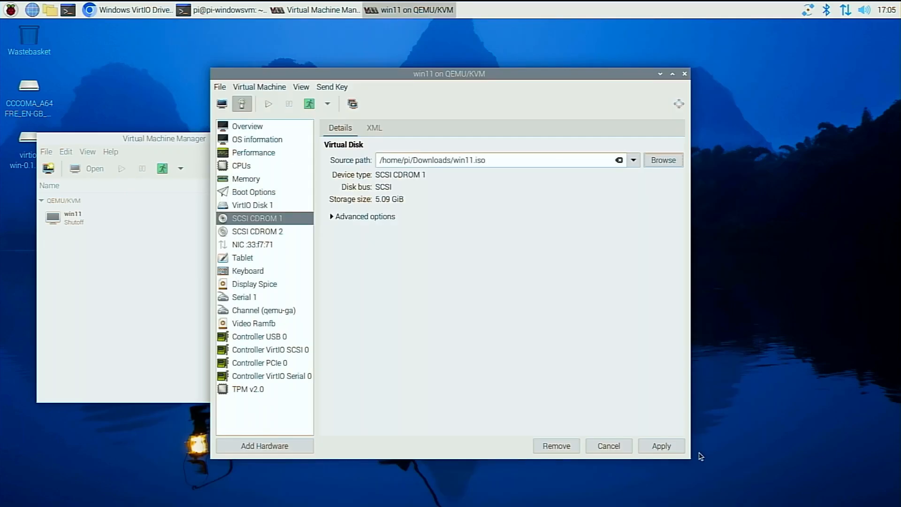
click(662, 446)
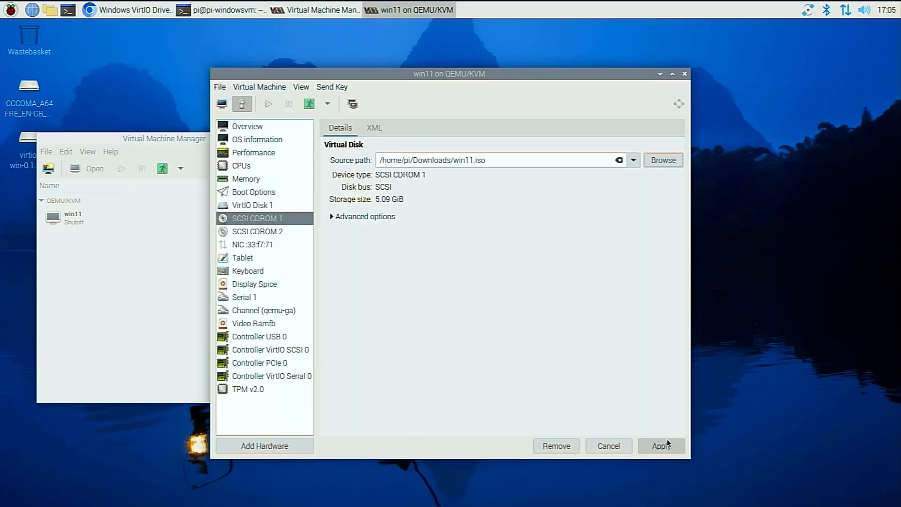
click(268, 109)
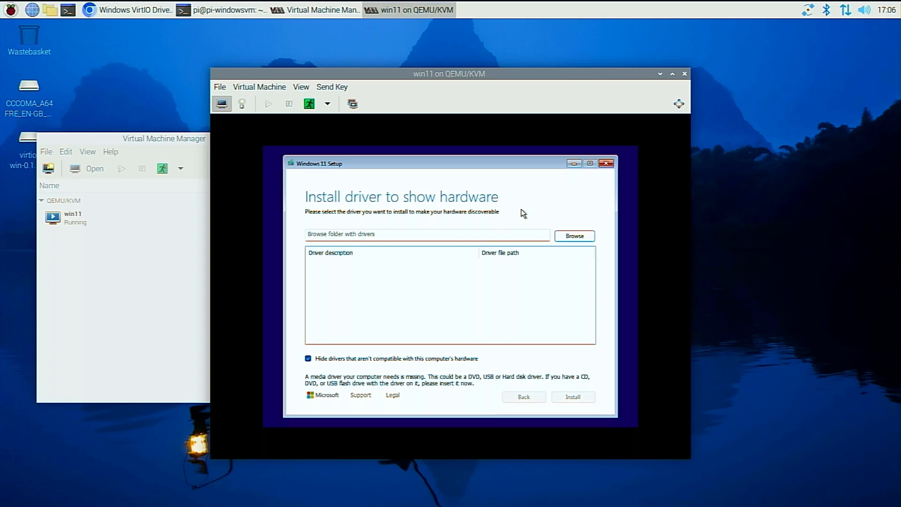
Install the Red Hat VirtIO SCSI pass-through controller driver from X:\sources\drivers in Windows 11 Setup.
click(574, 235)
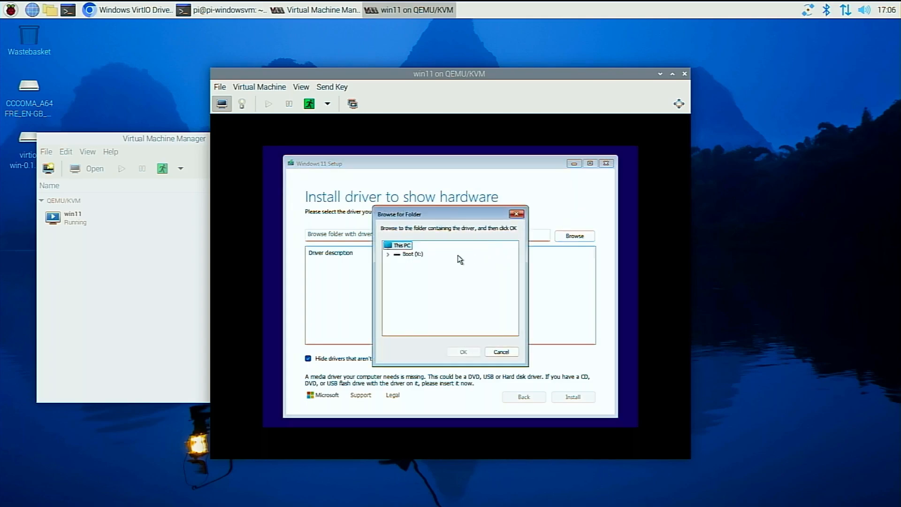
double_click(416, 254)
double_click(421, 279)
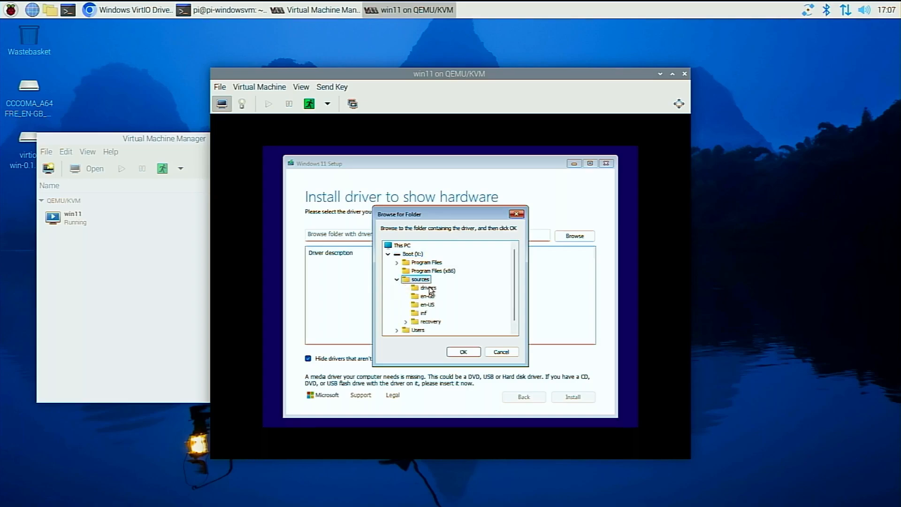
click(429, 288)
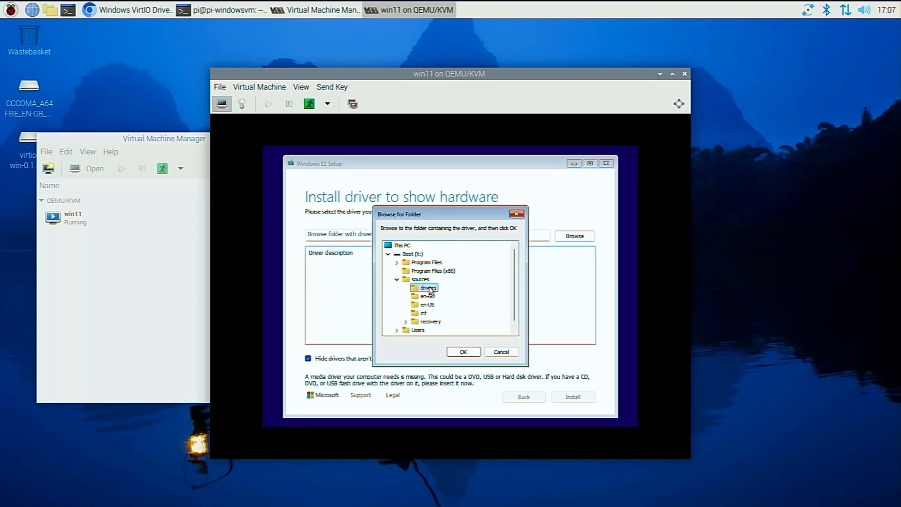
click(459, 350)
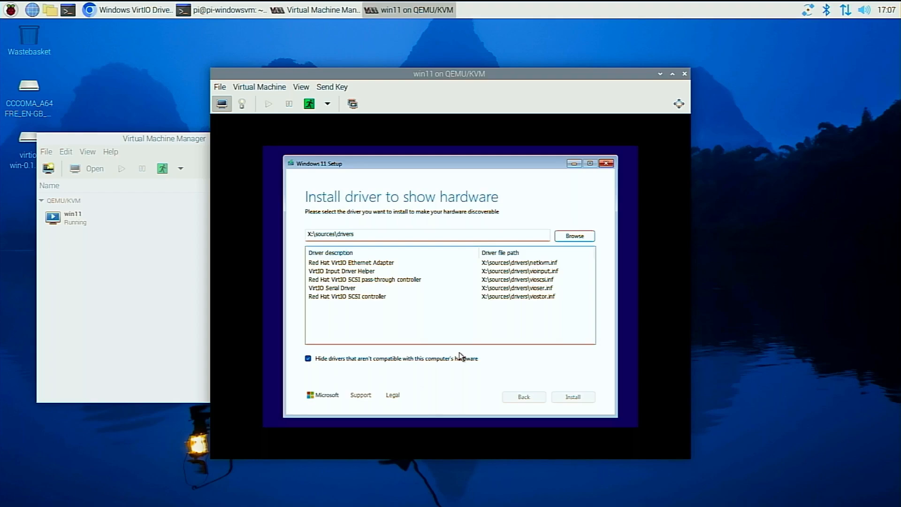
click(393, 281)
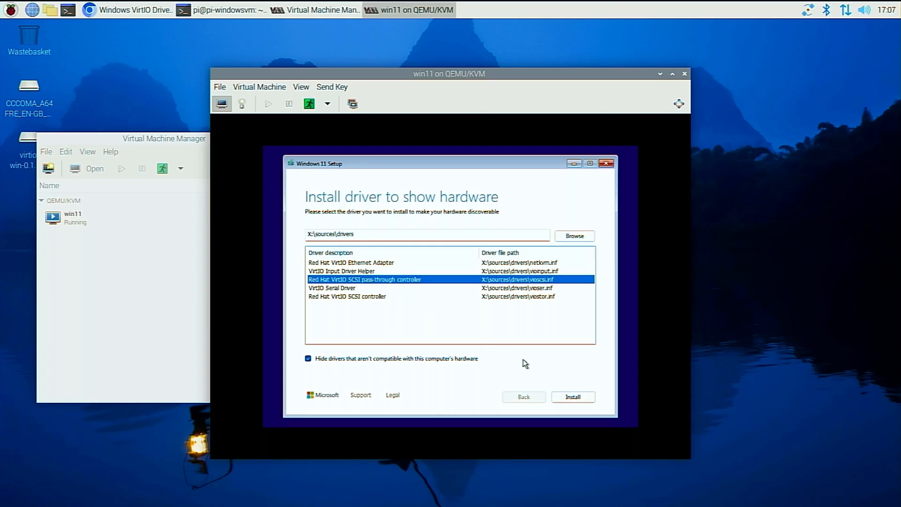
click(580, 396)
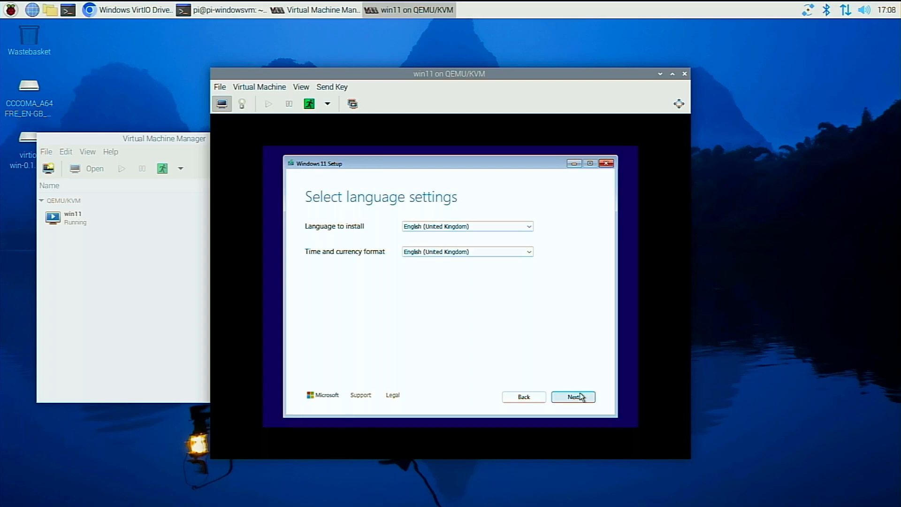
Accept English (United Kingdom) and the United Kingdom keyboard, and choose to install Windows 11, agreeing that everything will be deleted.
click(581, 396)
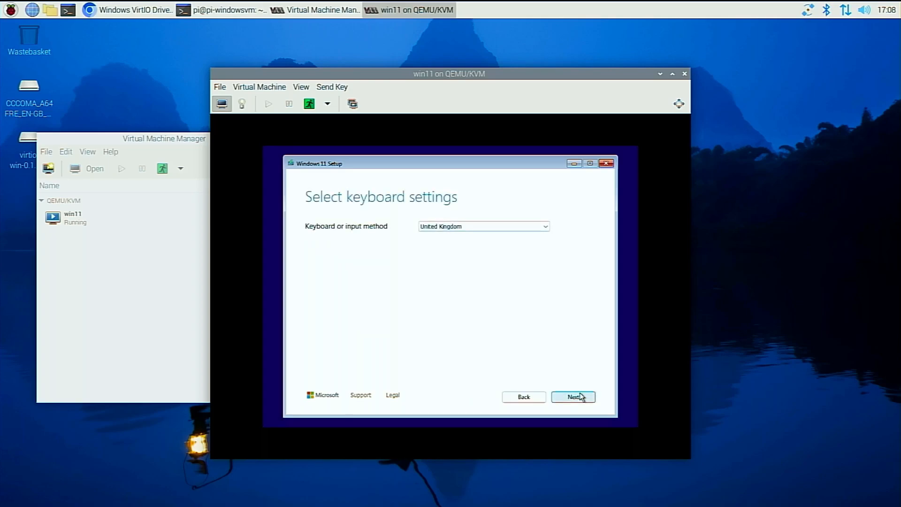
click(581, 397)
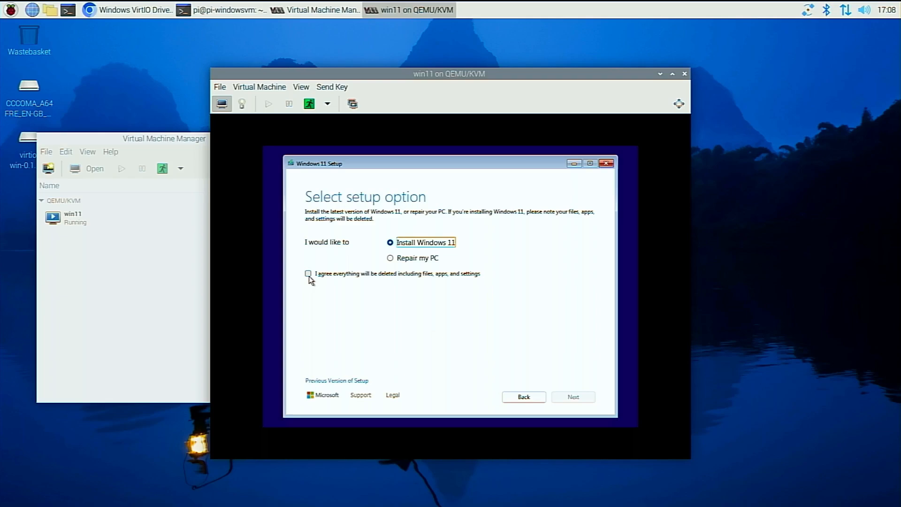
click(309, 276)
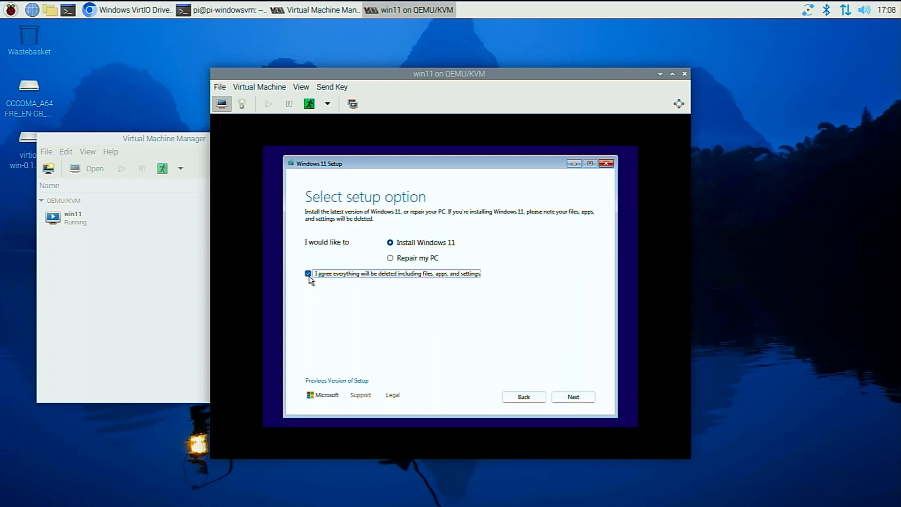
click(566, 397)
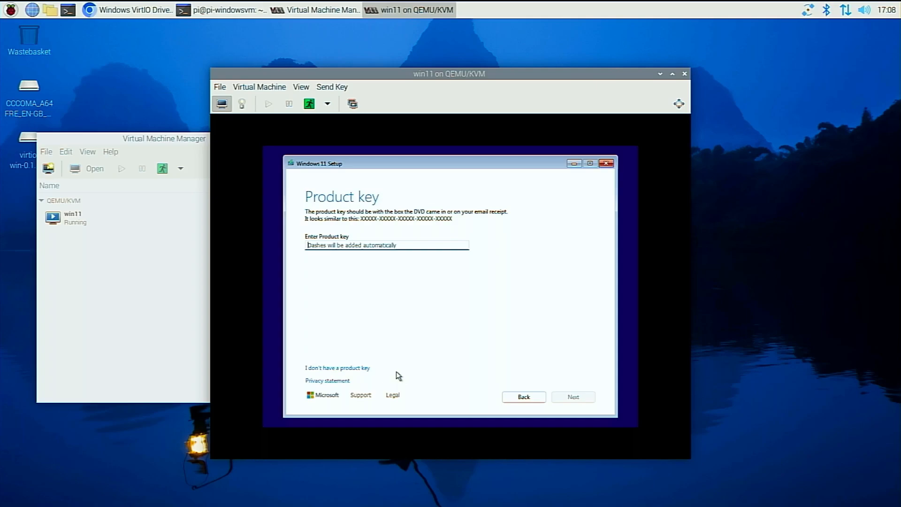
Continue without a product key, select the Windows 11 Home image and accept the licence terms.
click(360, 368)
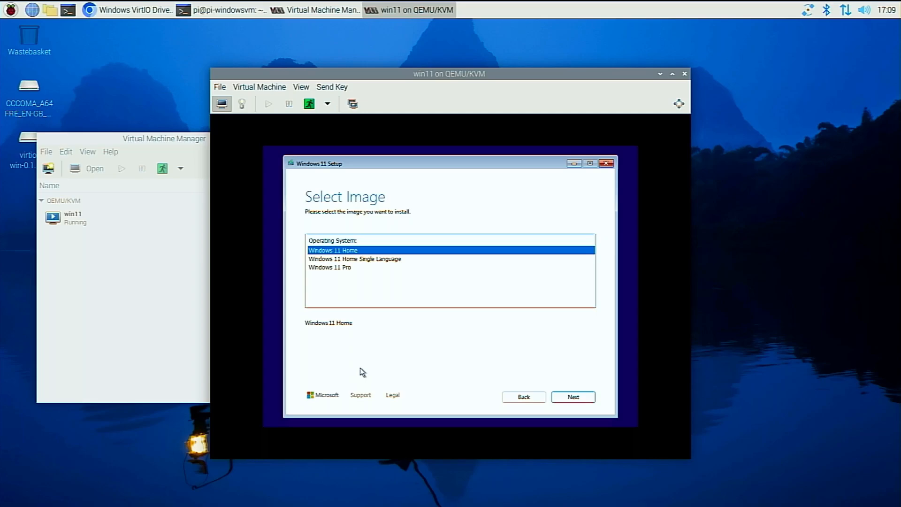
key(Return)
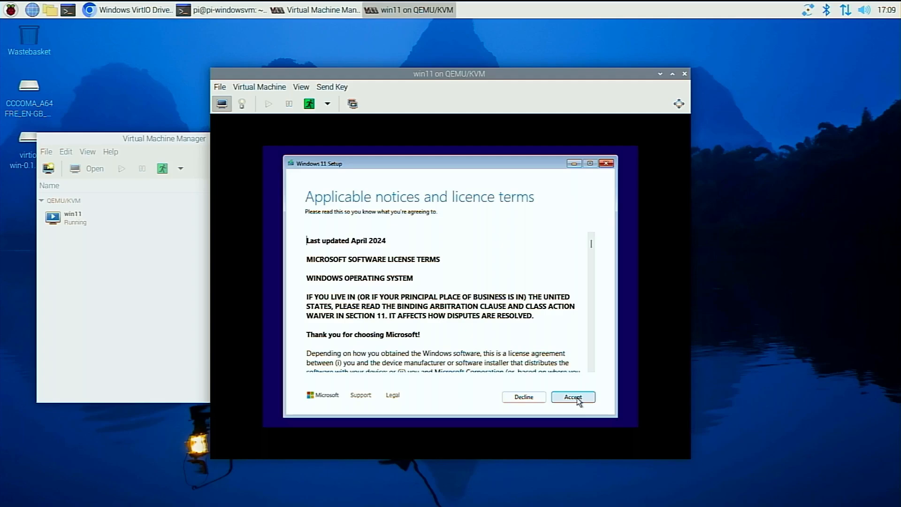
click(577, 398)
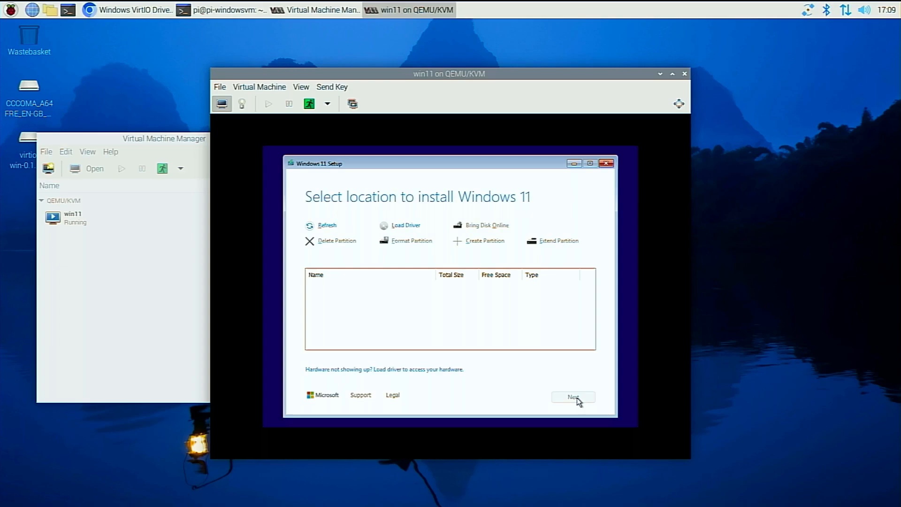
Load the Red Hat VirtIO SCSI controller driver from X:\sources\drivers for the install location.
click(406, 228)
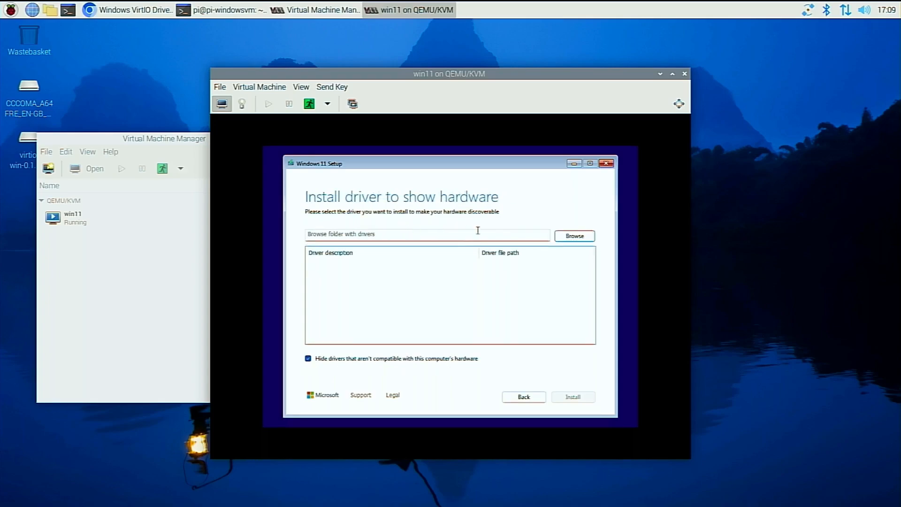
click(573, 235)
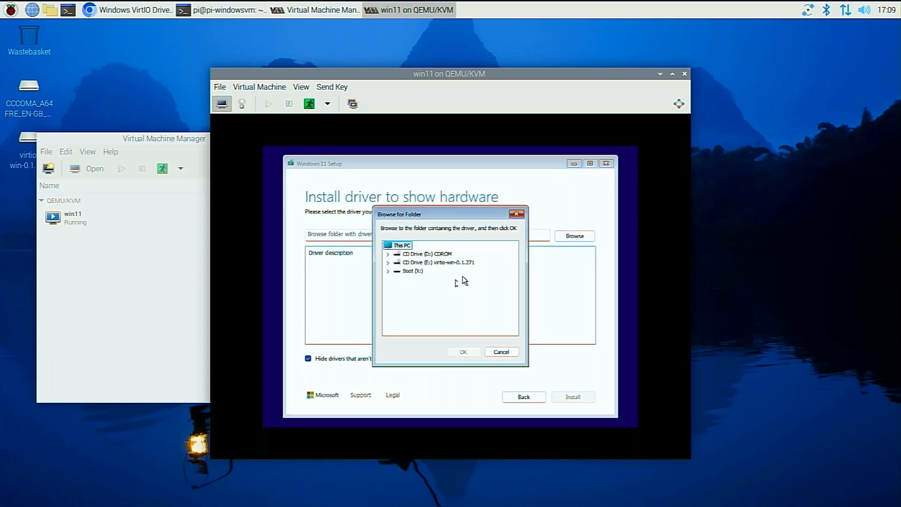
double_click(407, 272)
double_click(420, 297)
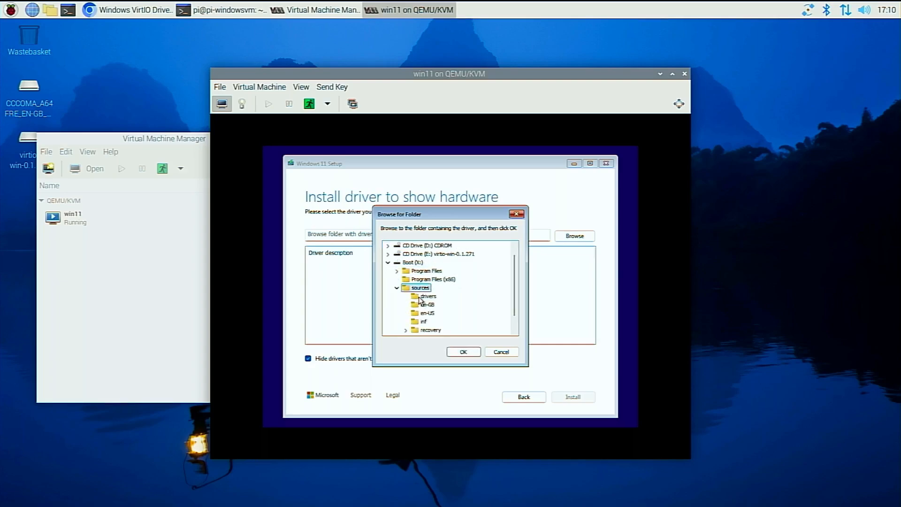
click(420, 298)
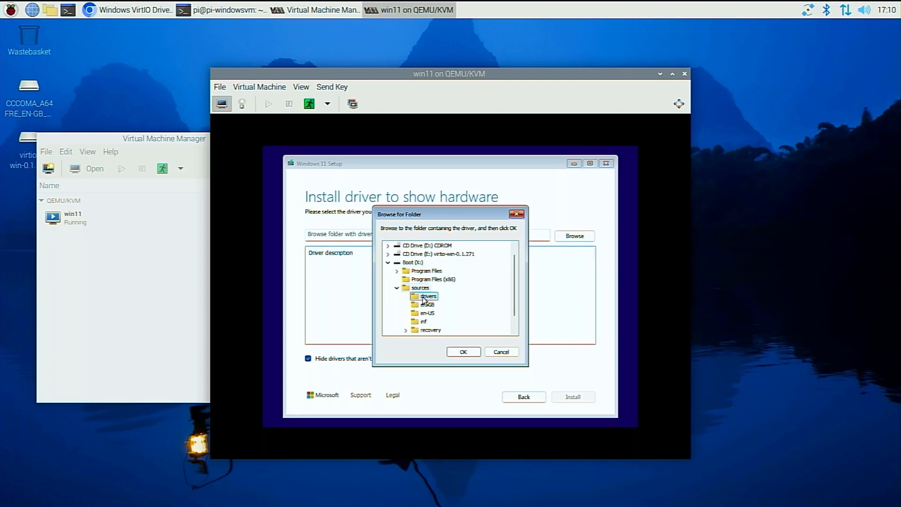
click(451, 352)
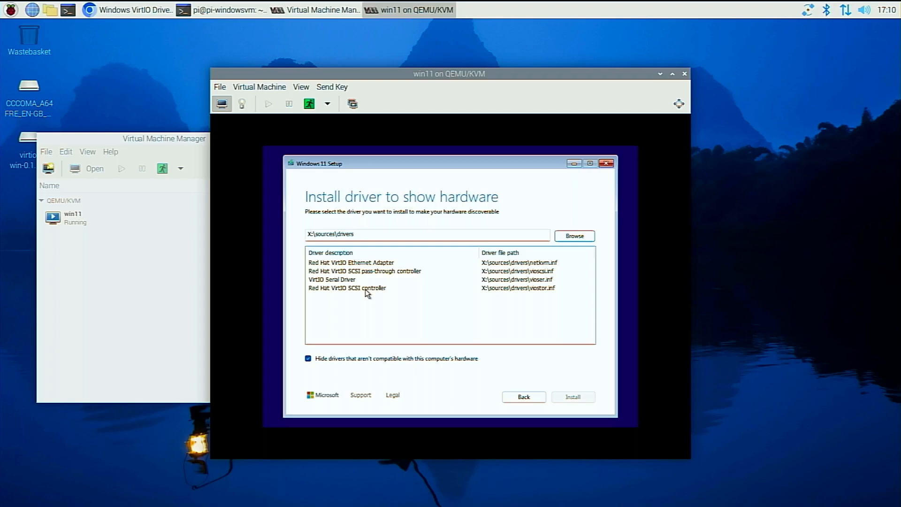
click(366, 289)
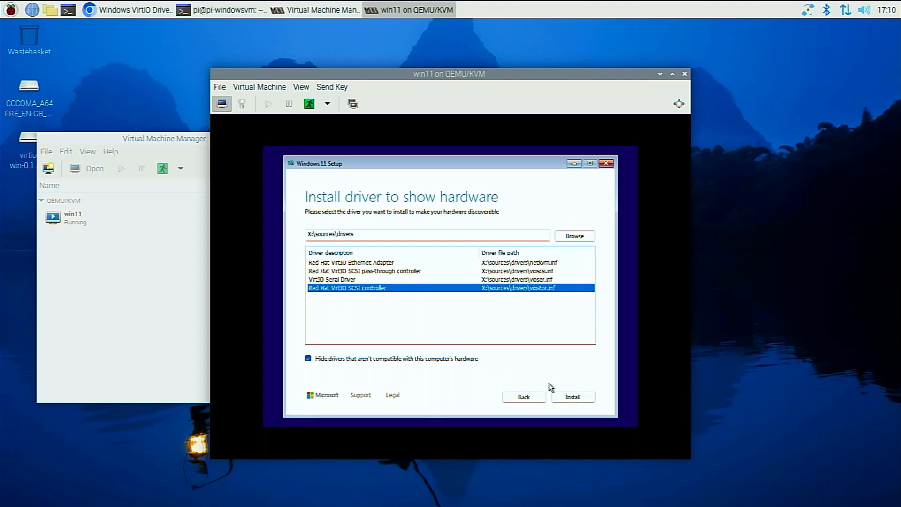
click(572, 396)
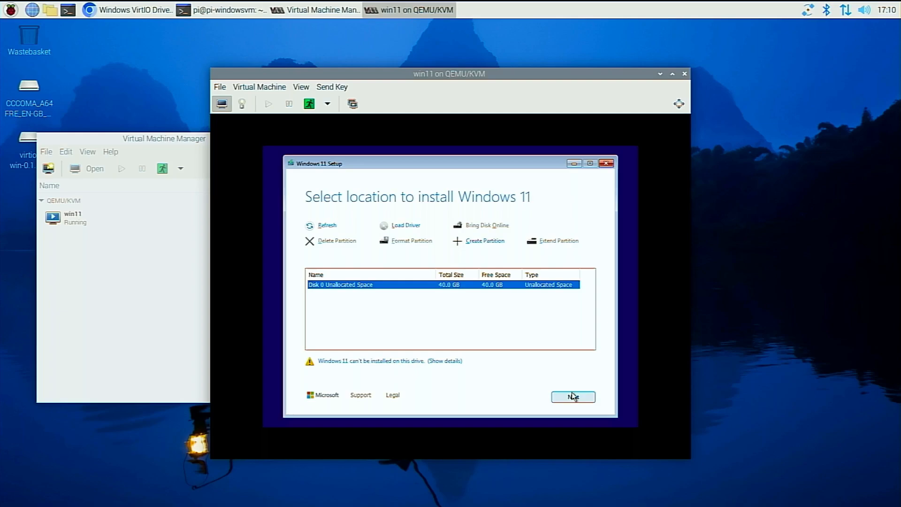
Install Windows 11 Home on Disk 0 Unallocated Space and confirm United Kingdom as the country or region.
click(573, 397)
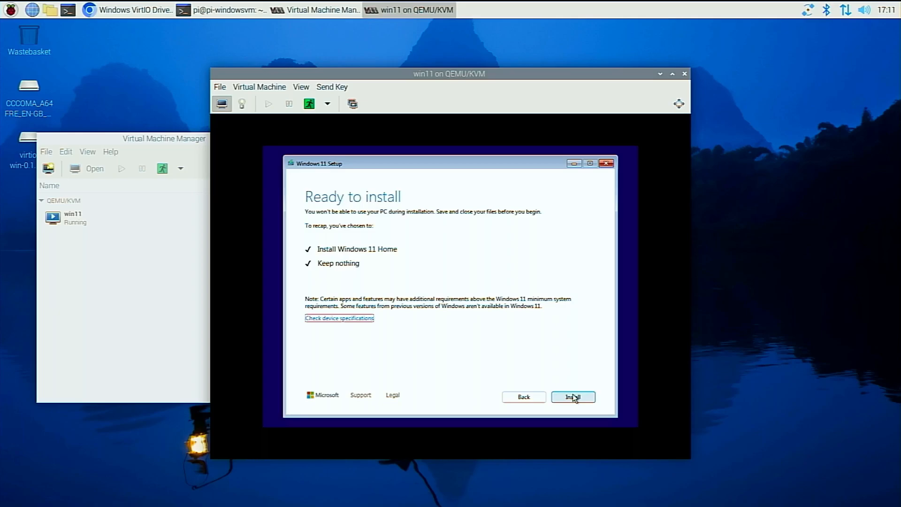
click(573, 397)
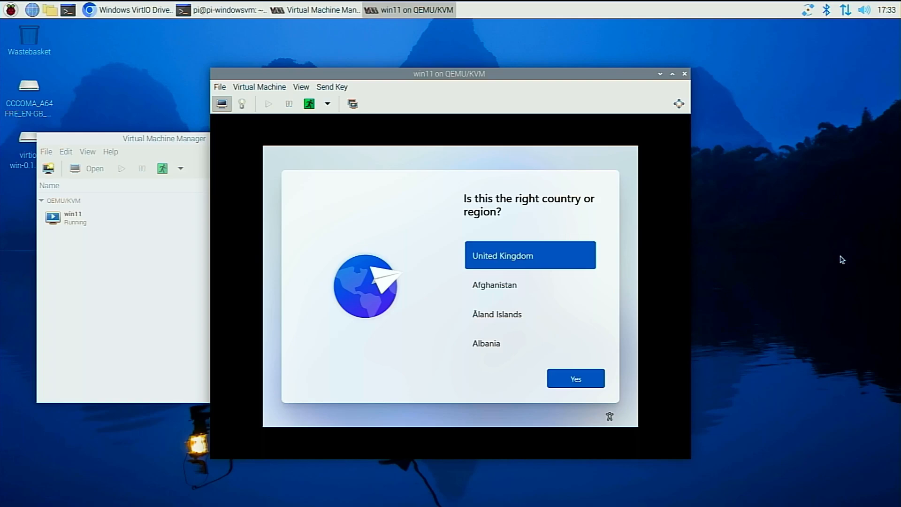
click(578, 382)
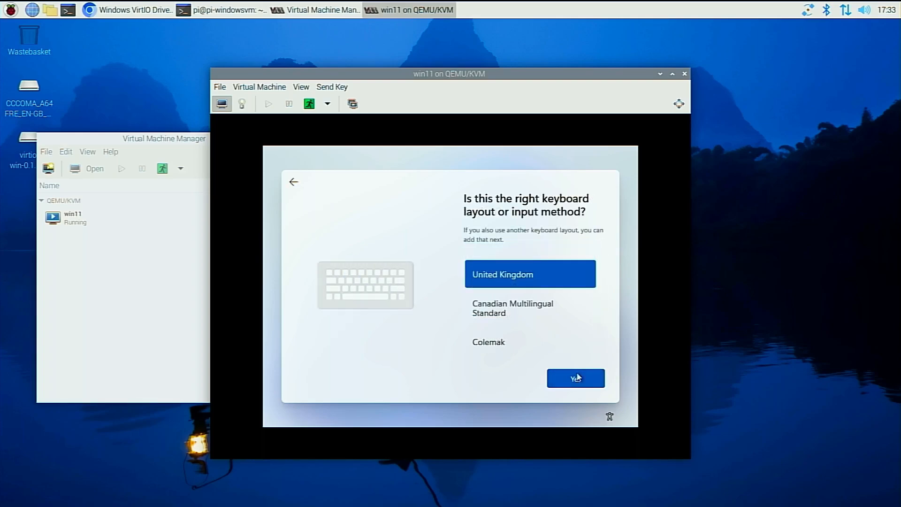
Accept the United Kingdom keyboard layout and skip adding a second layout.
click(578, 378)
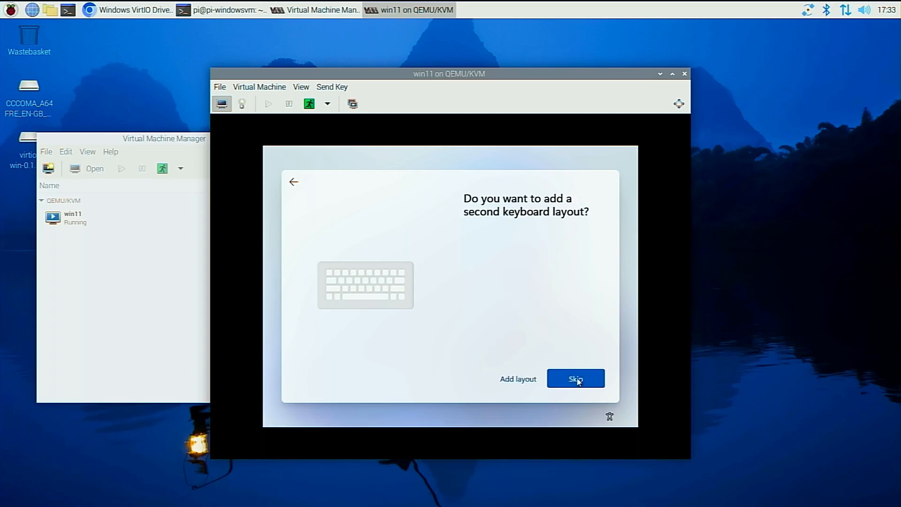
click(579, 382)
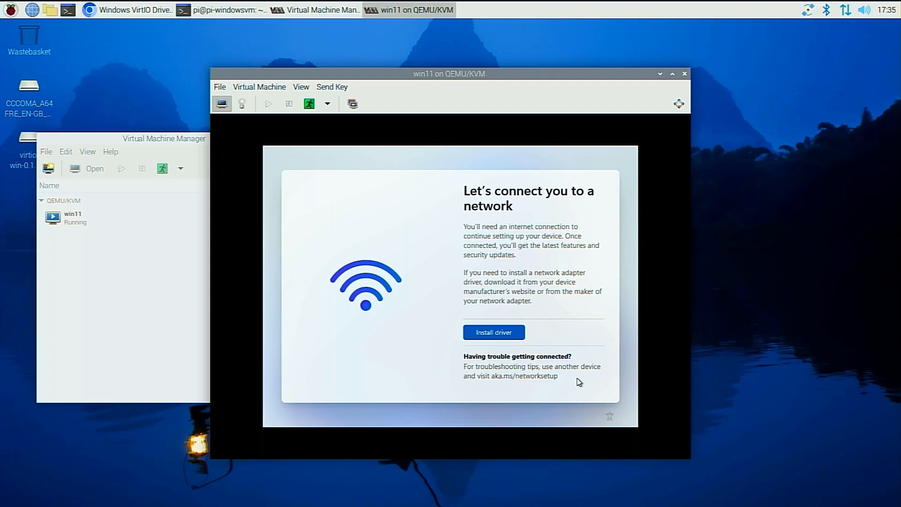
Install the network adapter driver from the NetKVM\w11\ARM64 folder on the virtio-win-0.1.271 CD drive.
click(497, 334)
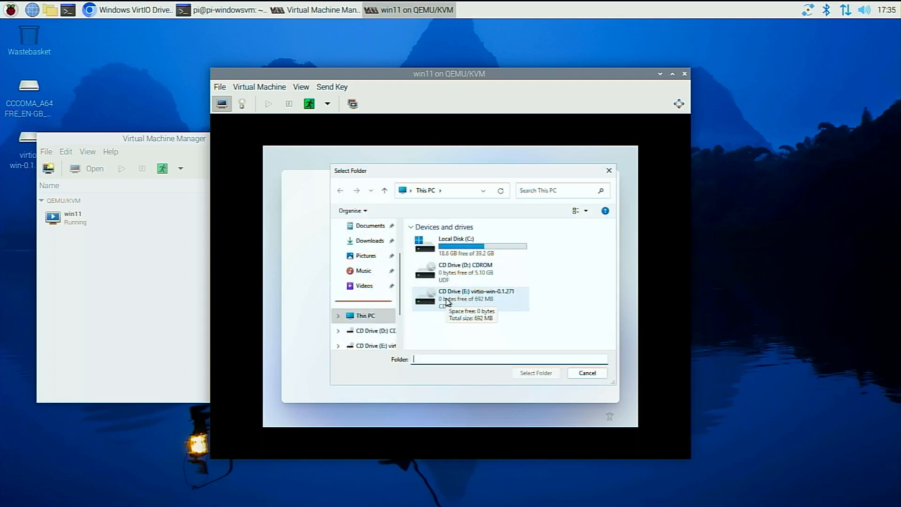
double_click(447, 301)
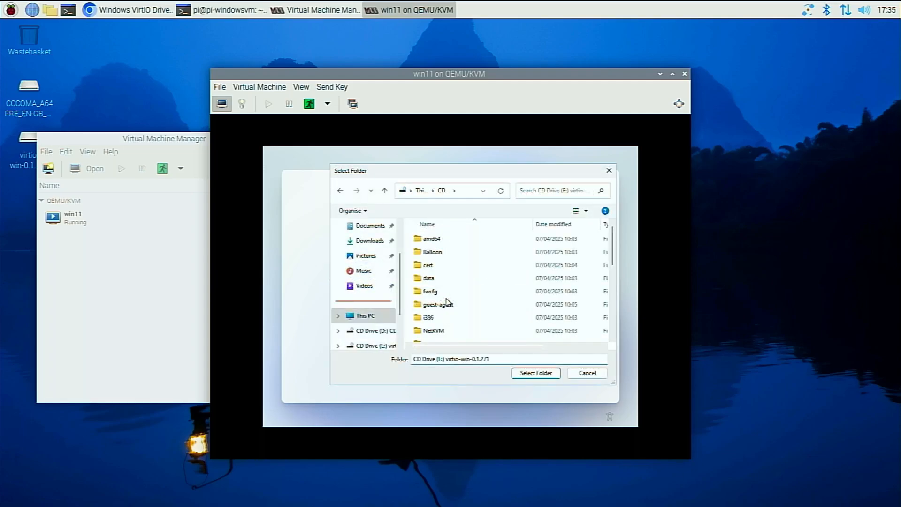
double_click(441, 334)
scroll(439, 335, down, 2)
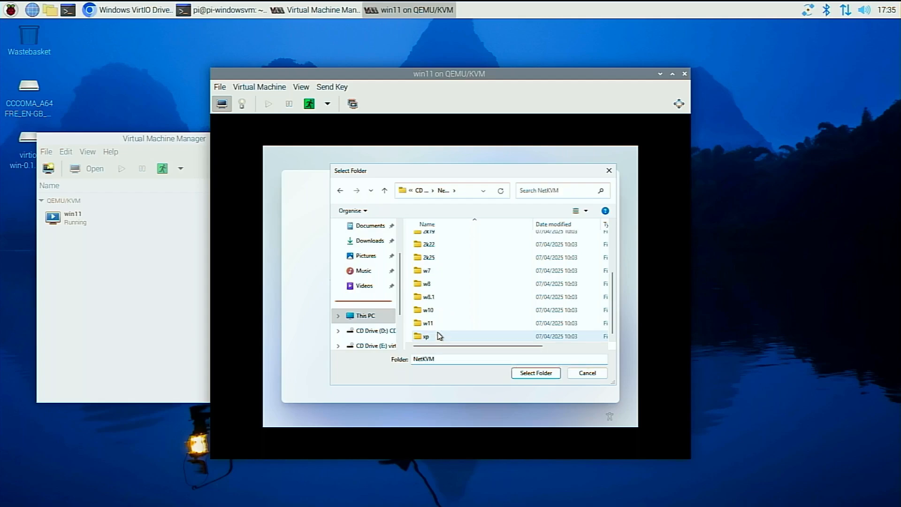
double_click(427, 323)
click(426, 256)
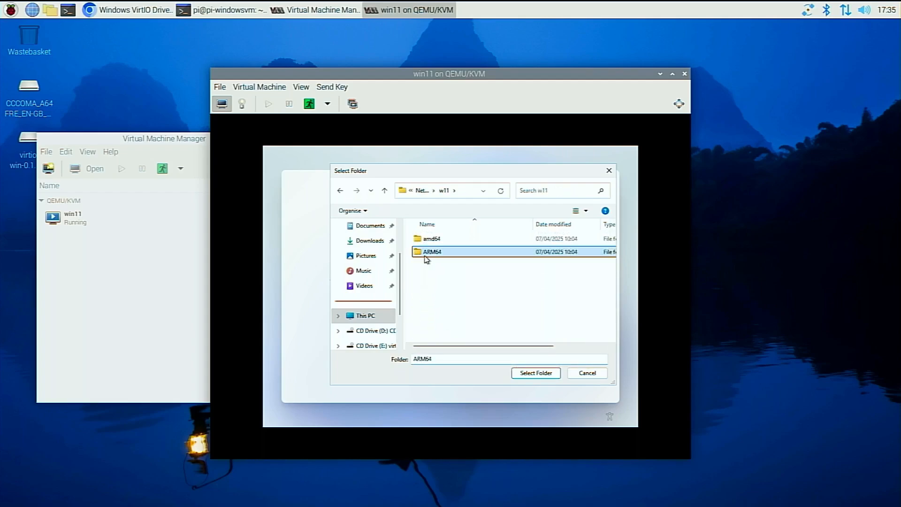
click(527, 374)
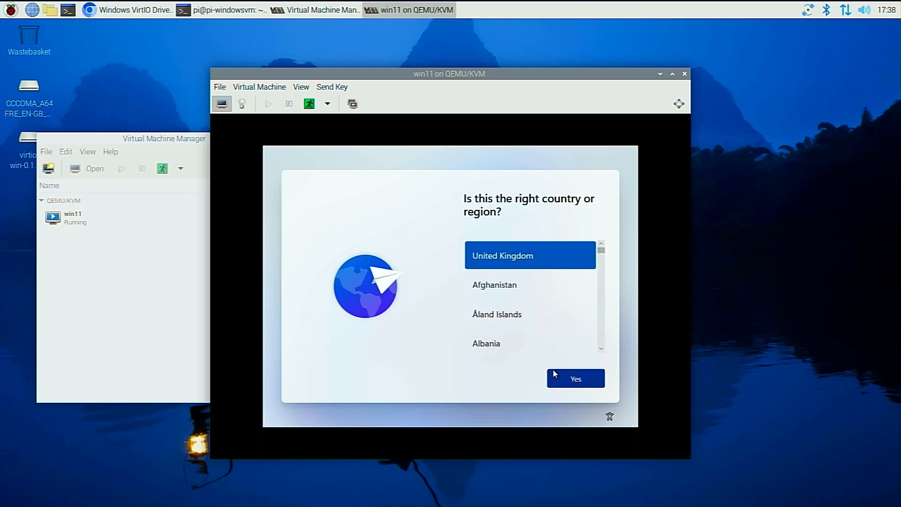
Confirm United Kingdom as the country or region, and skip both the experience customisation and the mobile device linking.
click(568, 373)
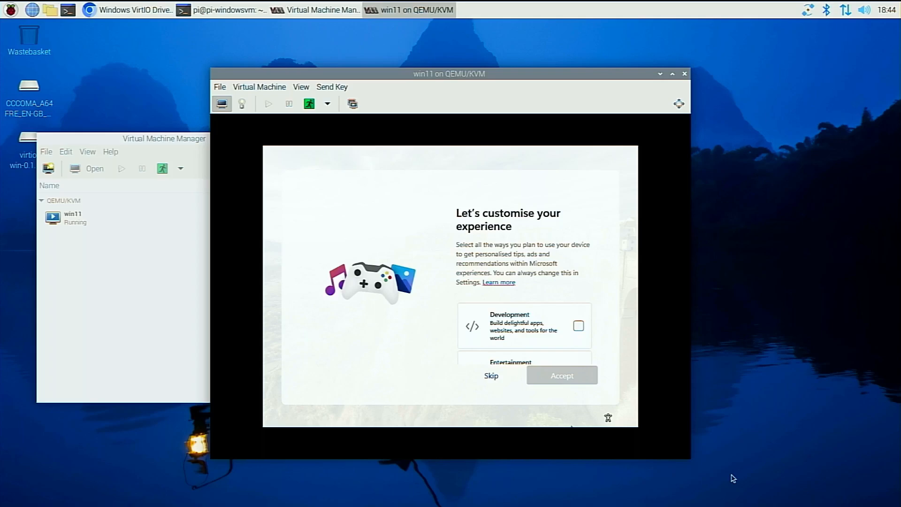
click(489, 376)
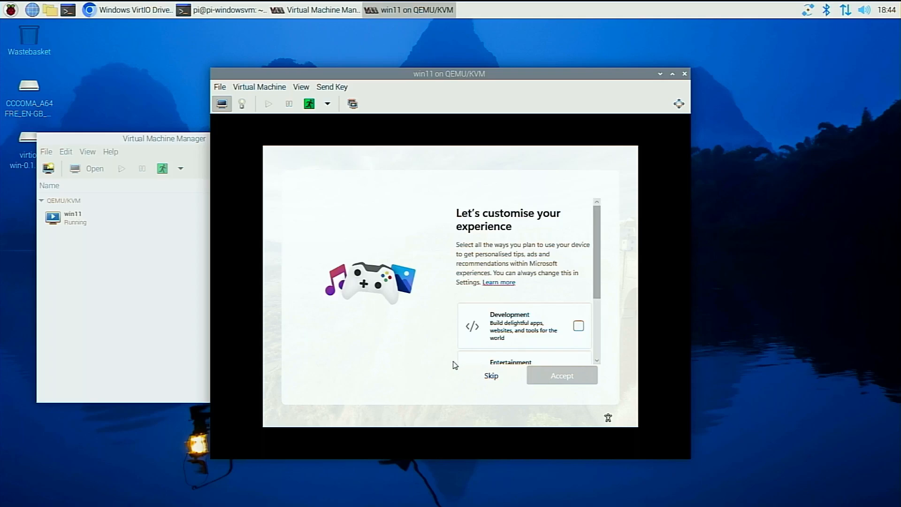
click(486, 377)
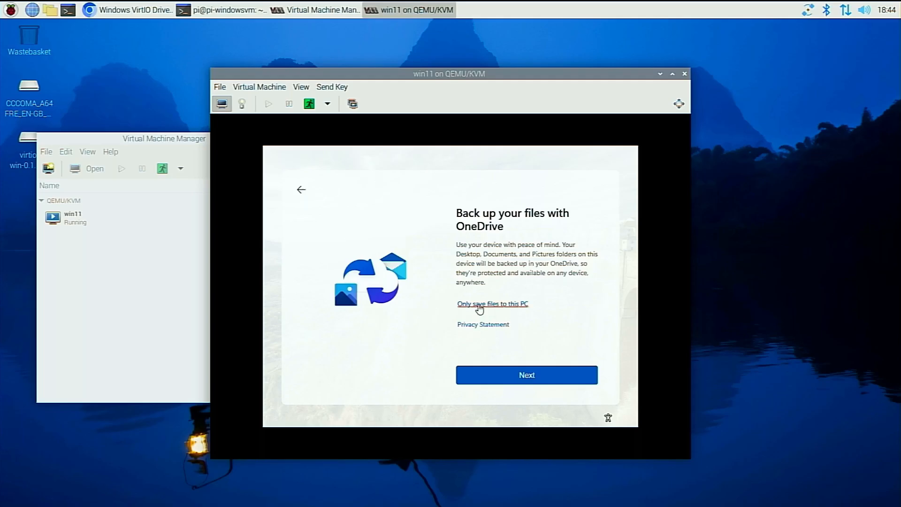
Choose to save files only to this PC and decline the Microsoft 365 Family and Basic offers to finish setup.
click(480, 305)
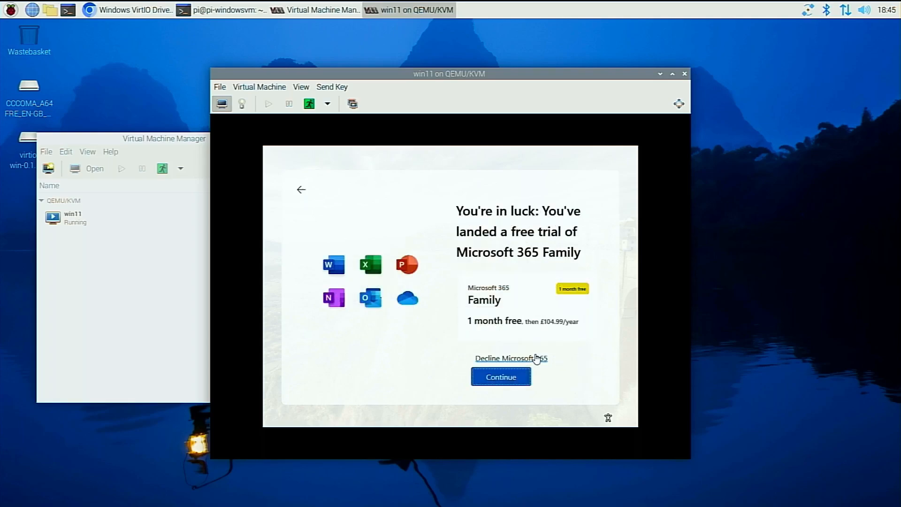
click(537, 358)
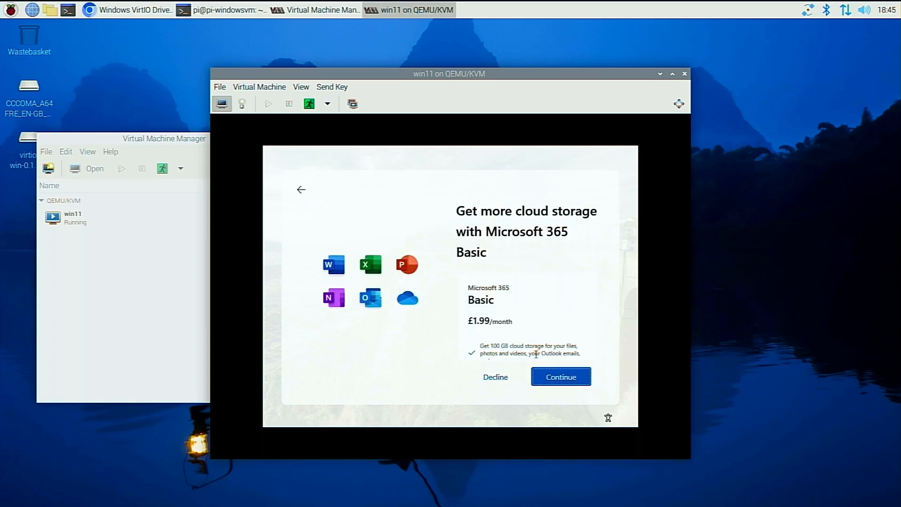
click(497, 378)
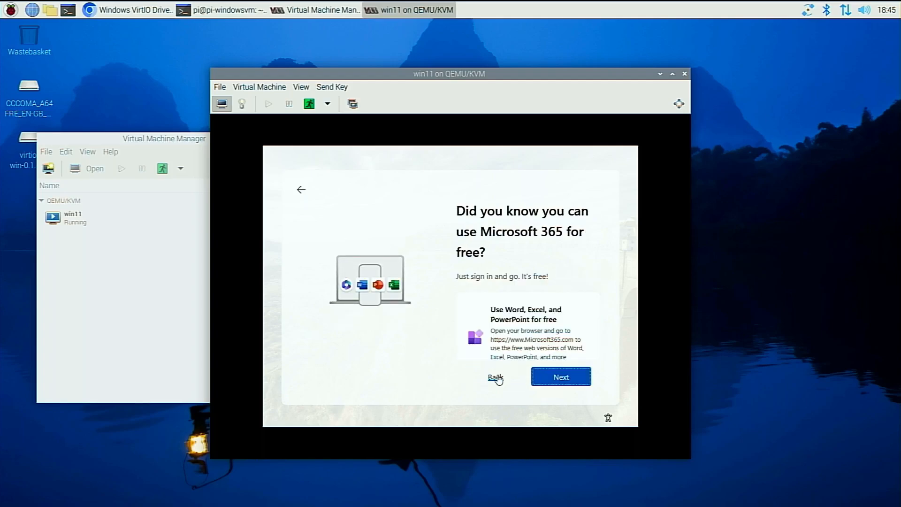
click(562, 377)
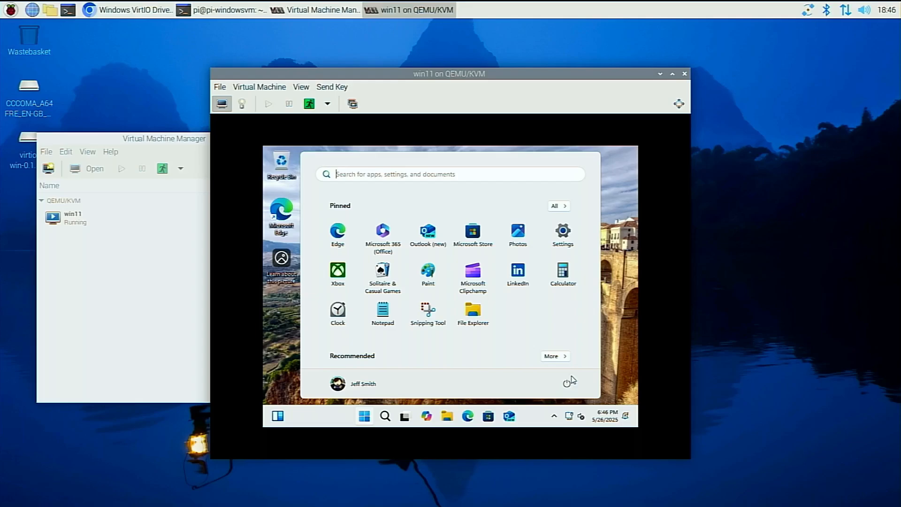
Install virtio-win-guest-tools from CD Drive (E:), agreeing to the license terms, and close the installer.
click(475, 314)
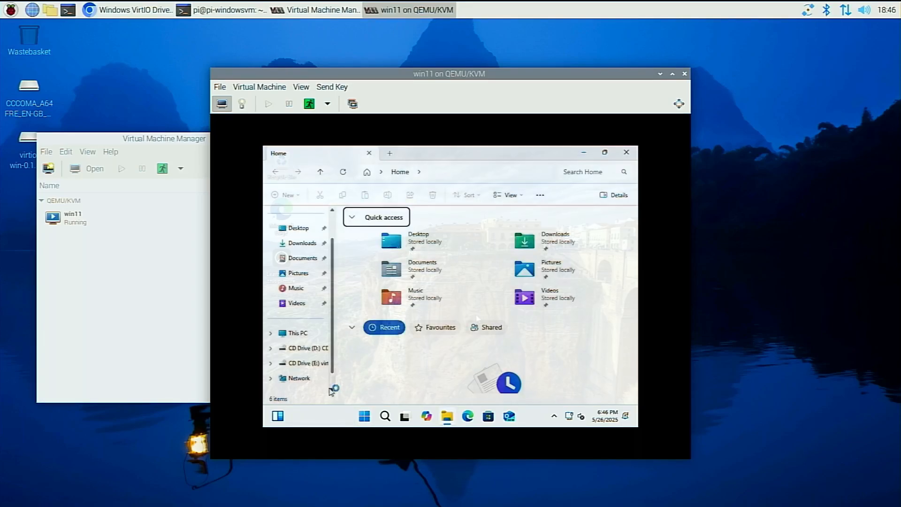
click(307, 364)
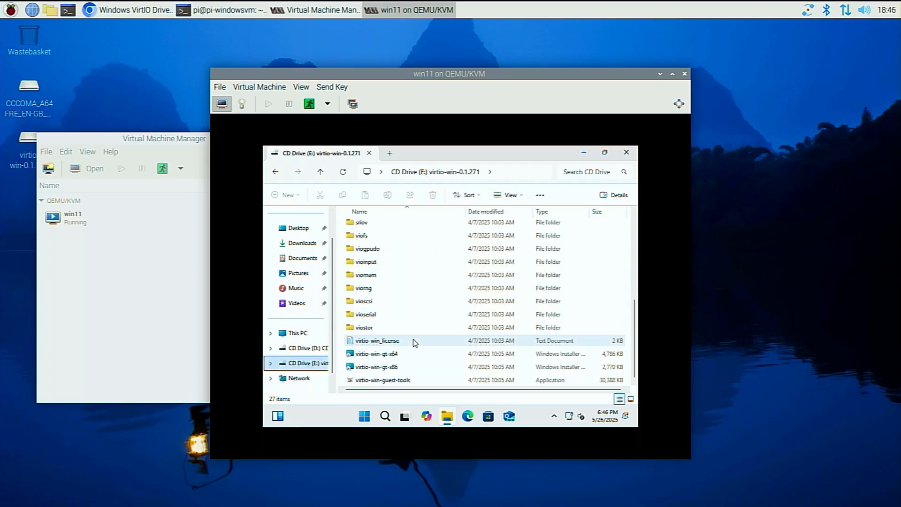
double_click(383, 380)
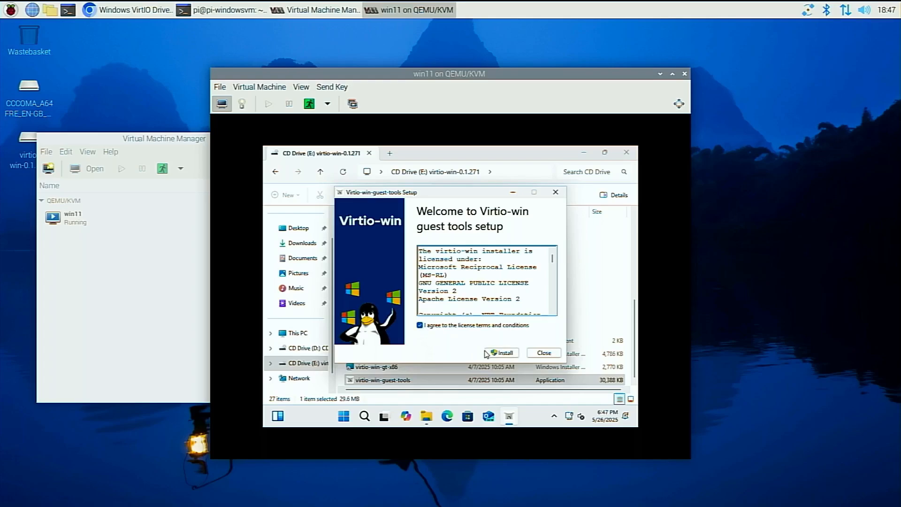
click(492, 353)
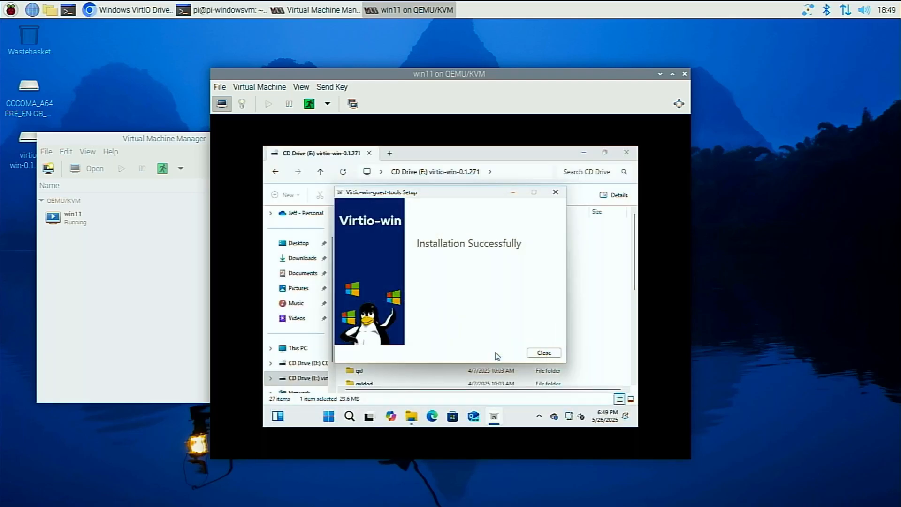
click(538, 353)
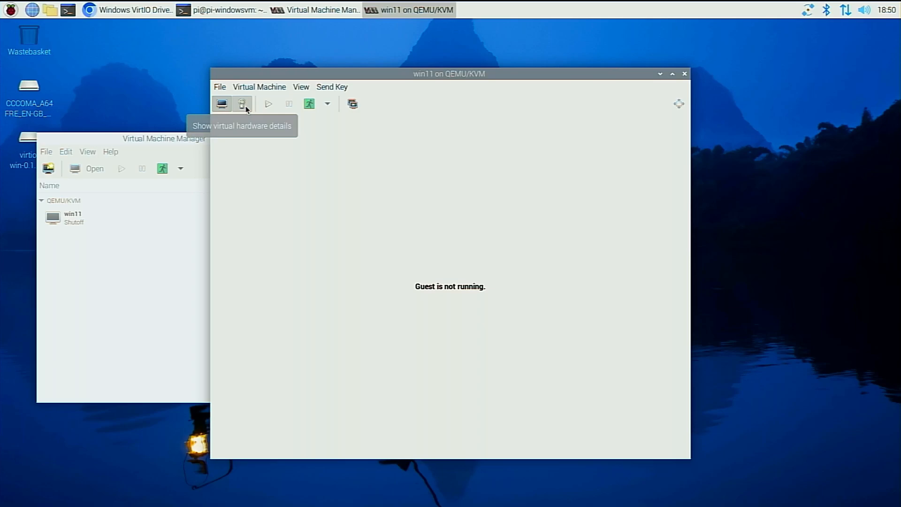
Remove SCSI CDROM 2 from the win11 virtual hardware and clear the win11.iso source path of SCSI CDROM 1.
click(246, 105)
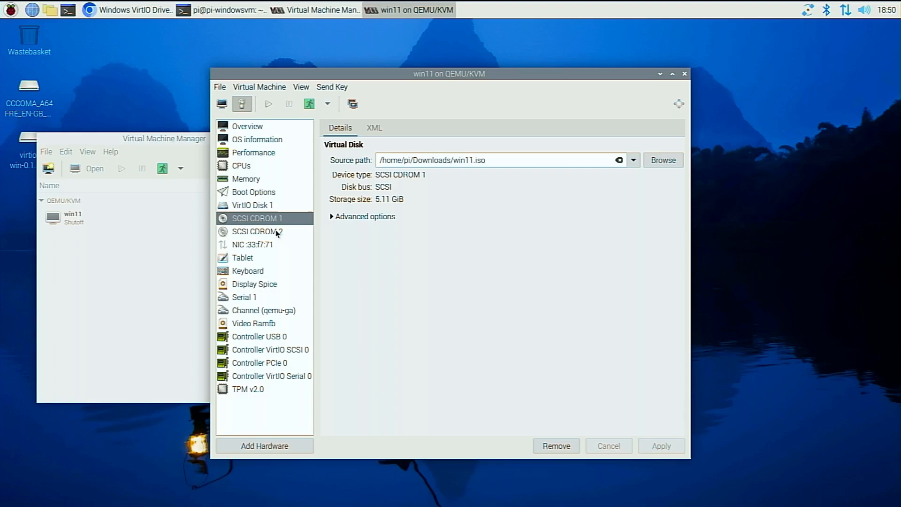
click(277, 234)
key(Delete)
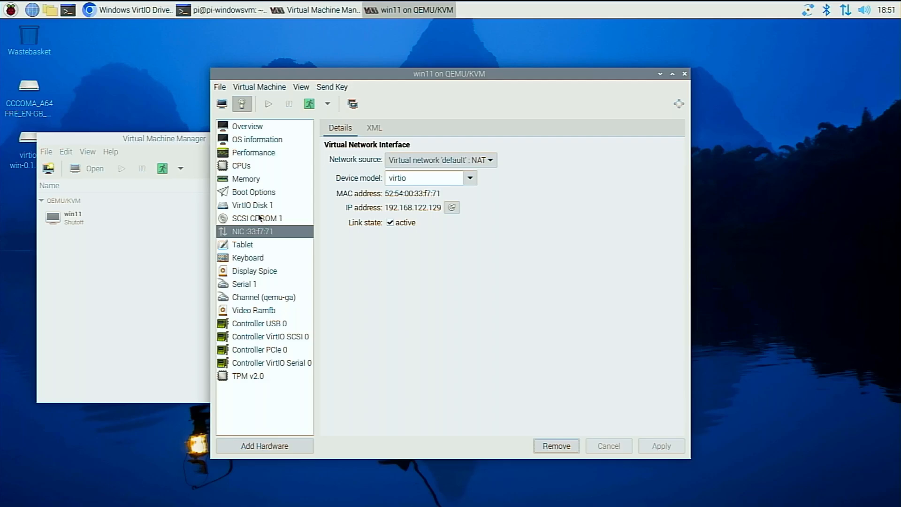
click(259, 218)
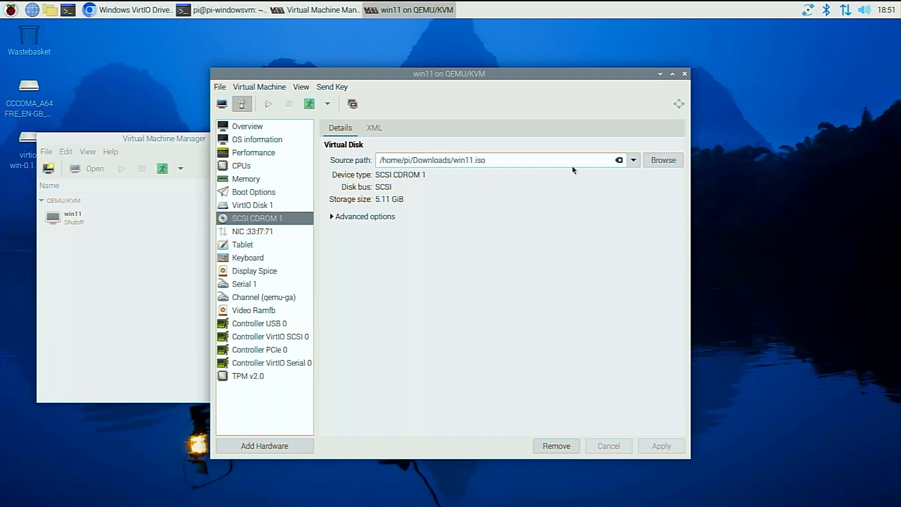
click(619, 160)
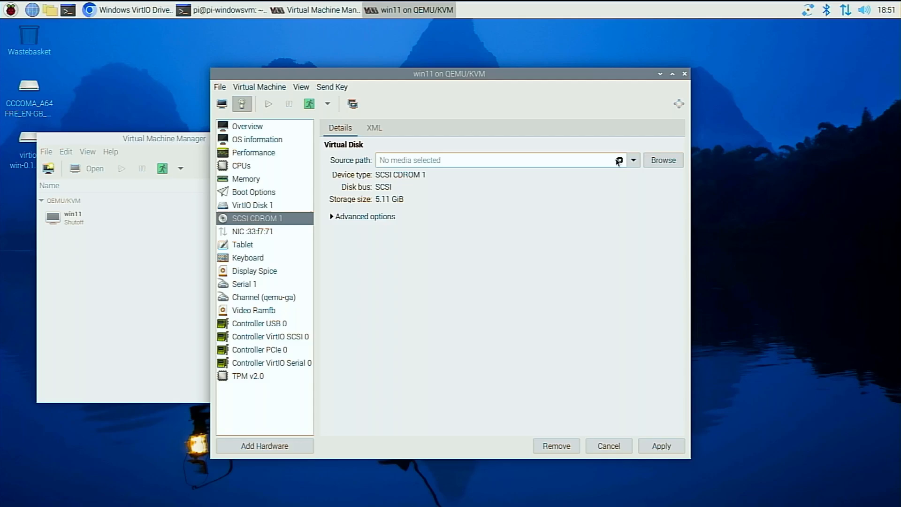
Delete the spice graphics, spice audio and ramfb video entries from the virtual machine's overview XML and apply the change.
click(254, 271)
click(511, 303)
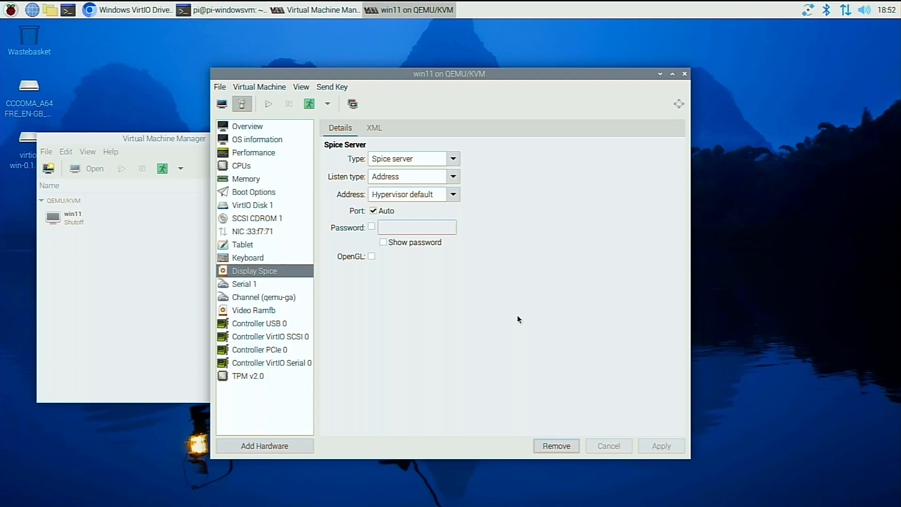
click(374, 127)
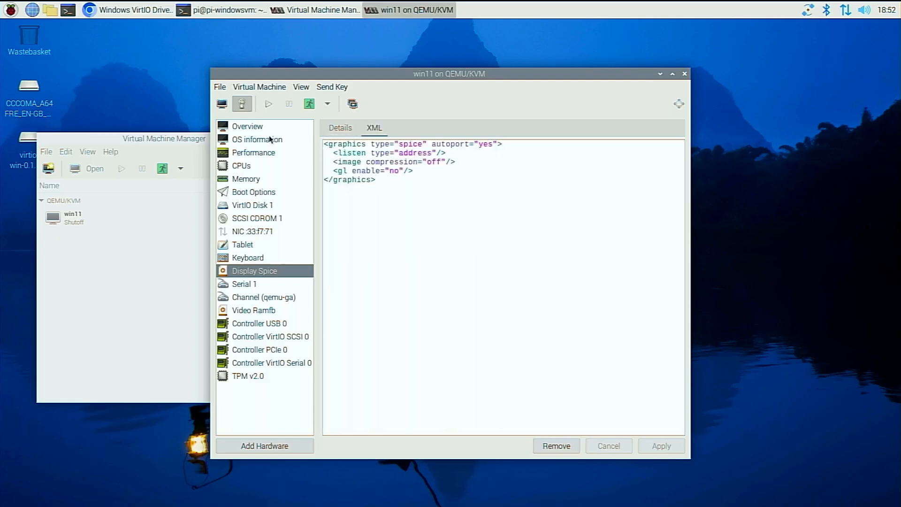
click(243, 130)
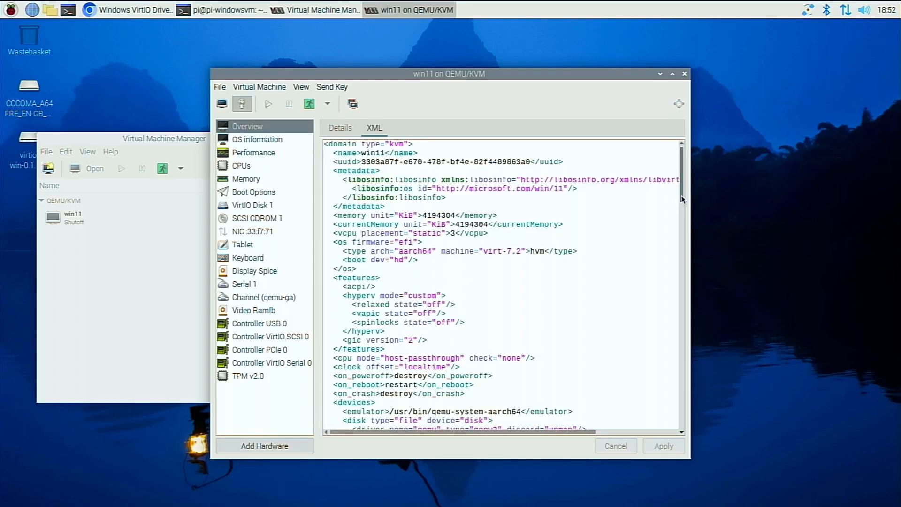
drag(682, 193, 704, 425)
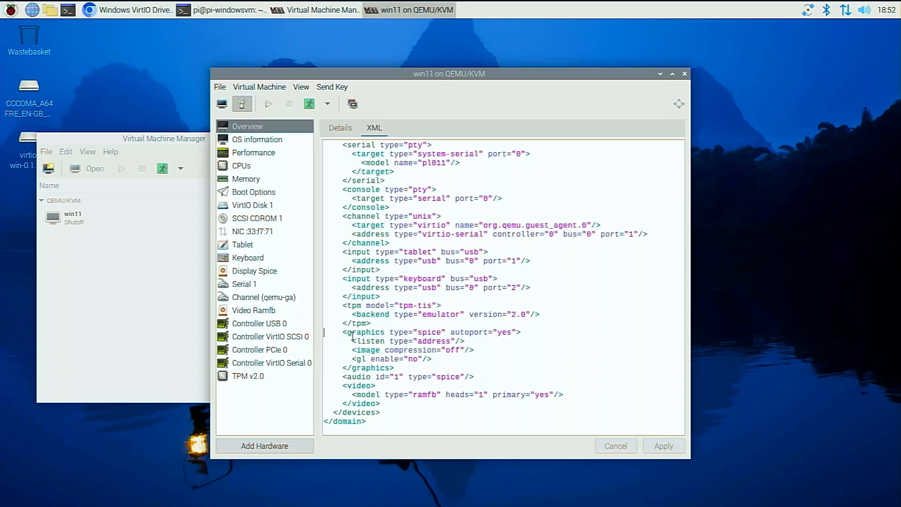
key(shift+Down)
key(shift+Down)
key(shift+Down)
key(shift+Down)
key(shift+Down)
key(shift+Down)
key(shift+Down)
key(shift+Down)
key(shift+Down)
key(Delete)
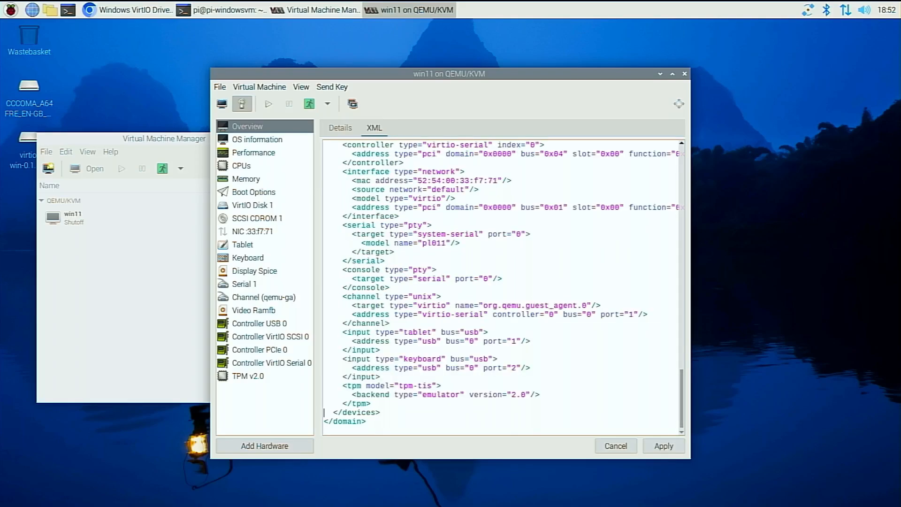
click(655, 445)
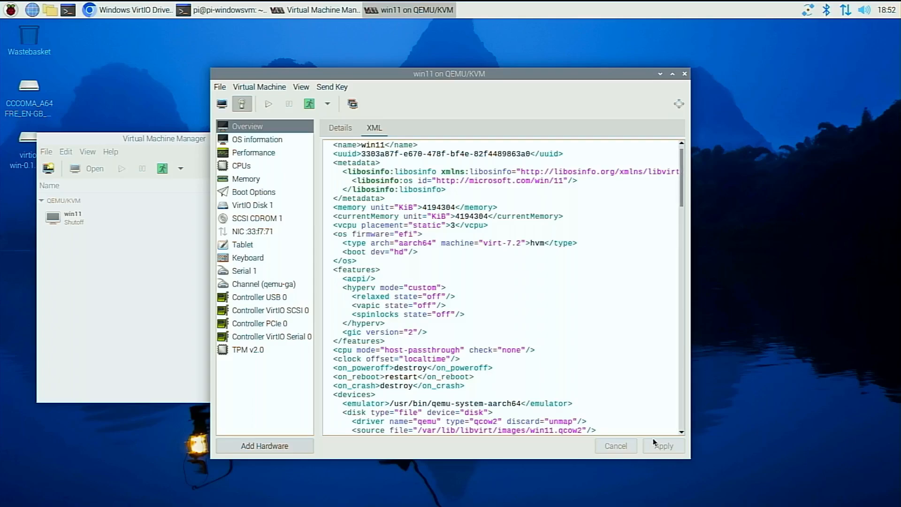
Add a video device with the Virtio model to the virtual machine.
click(275, 447)
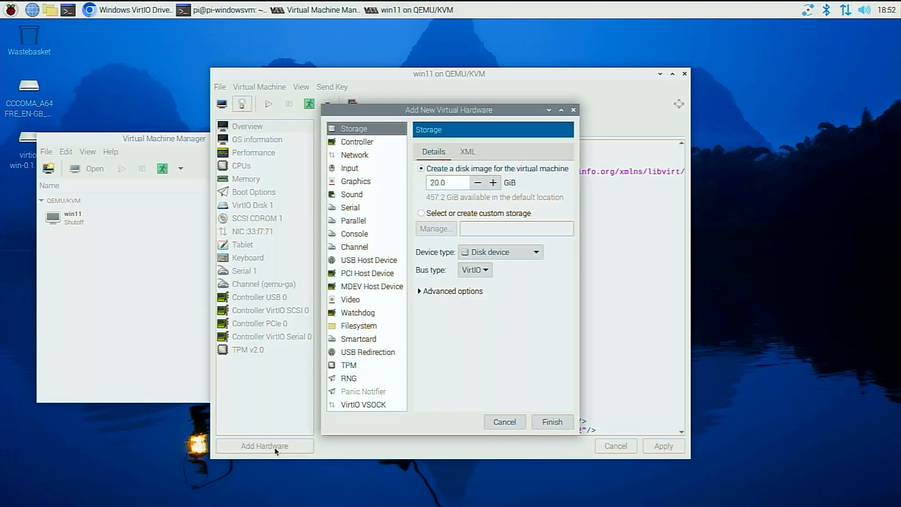
click(350, 300)
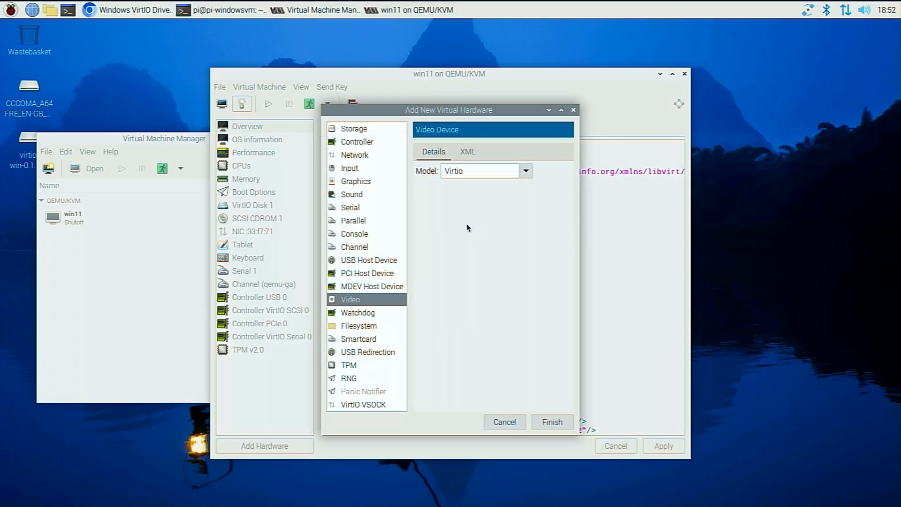
click(526, 172)
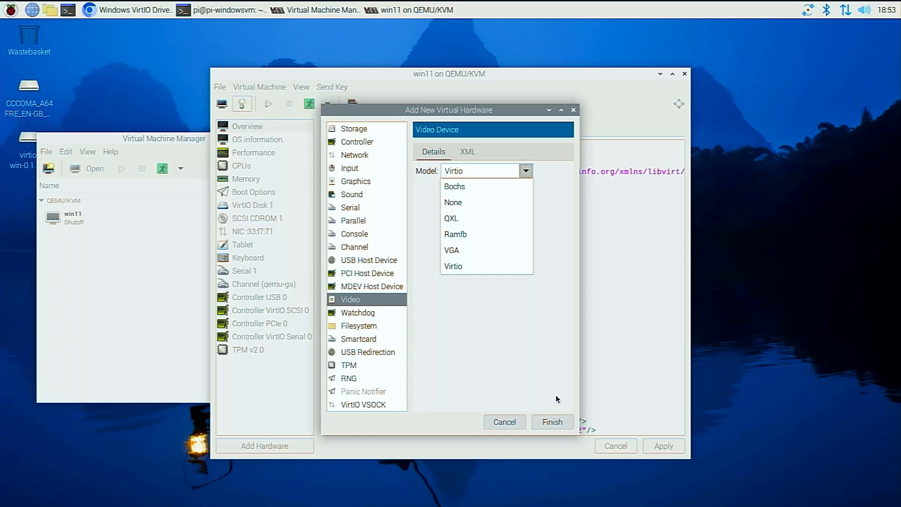
click(552, 422)
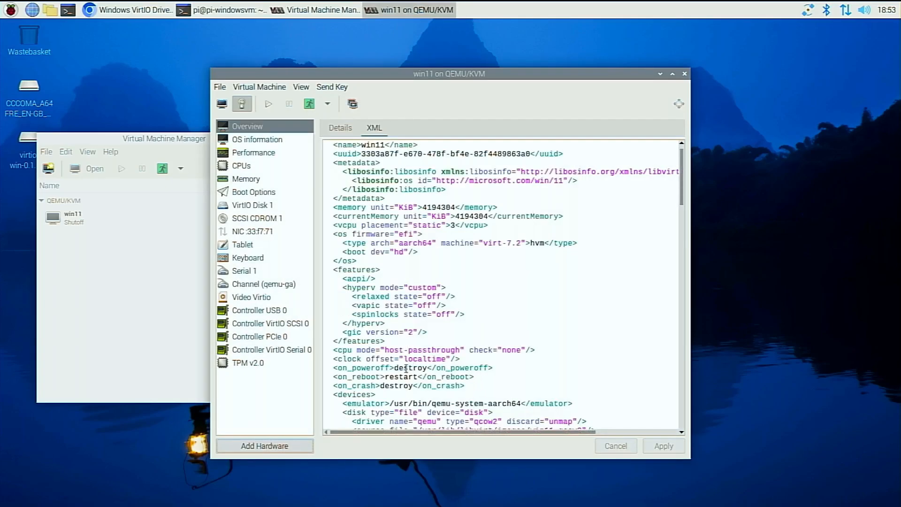
Add a graphics device with the default settings to the virtual machine.
click(292, 450)
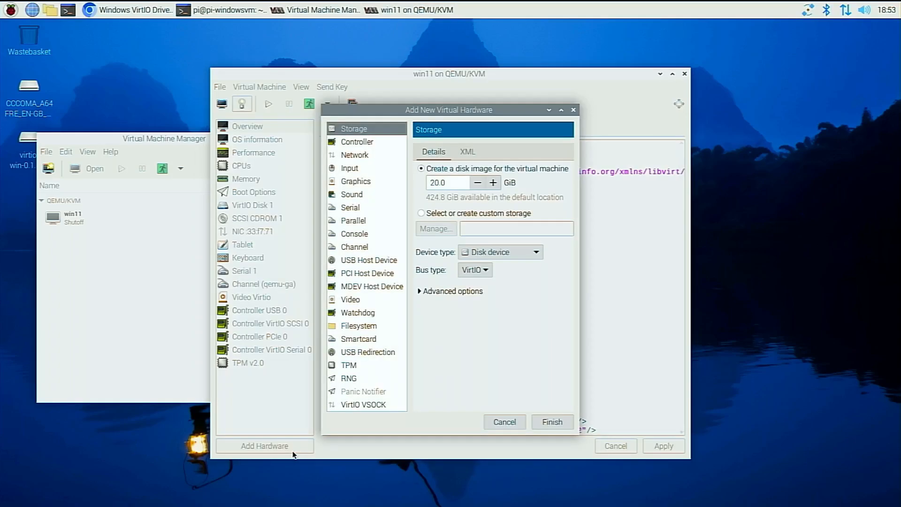
click(355, 181)
click(545, 417)
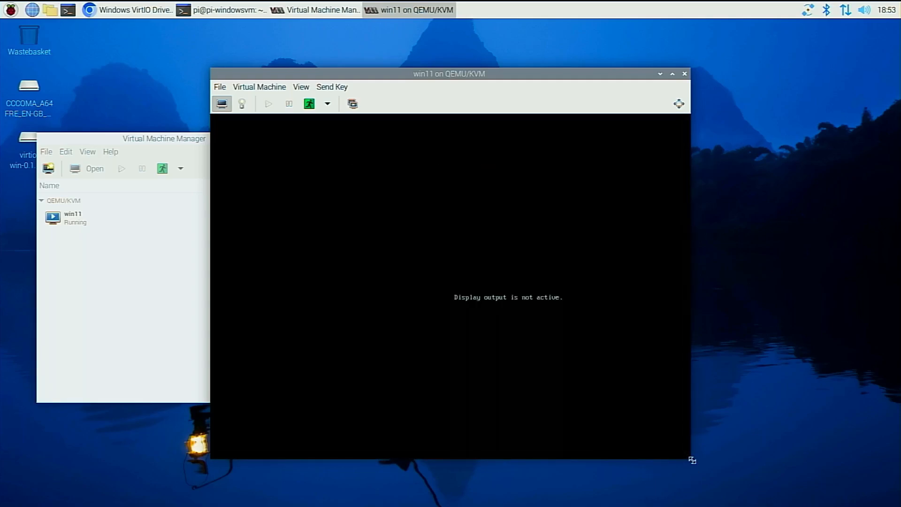
Enlarge the win11 console window and give the guest display input focus.
drag(693, 461, 873, 506)
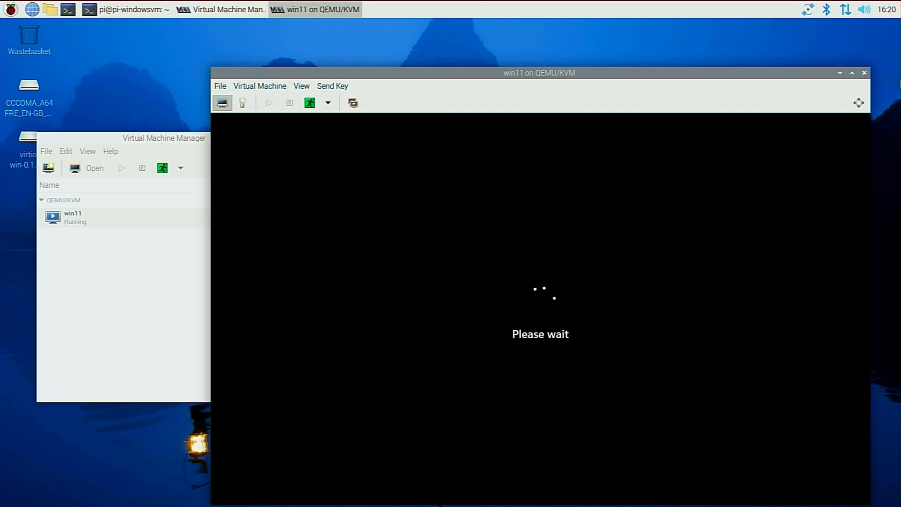
click(540, 309)
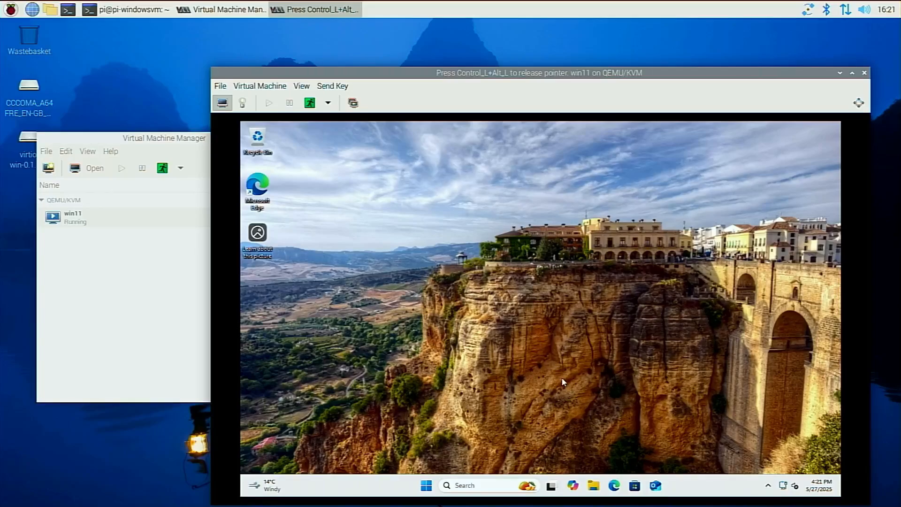
Open Microsoft Edge in the Windows guest and reject all data processing in the Microsoft privacy notice.
click(616, 487)
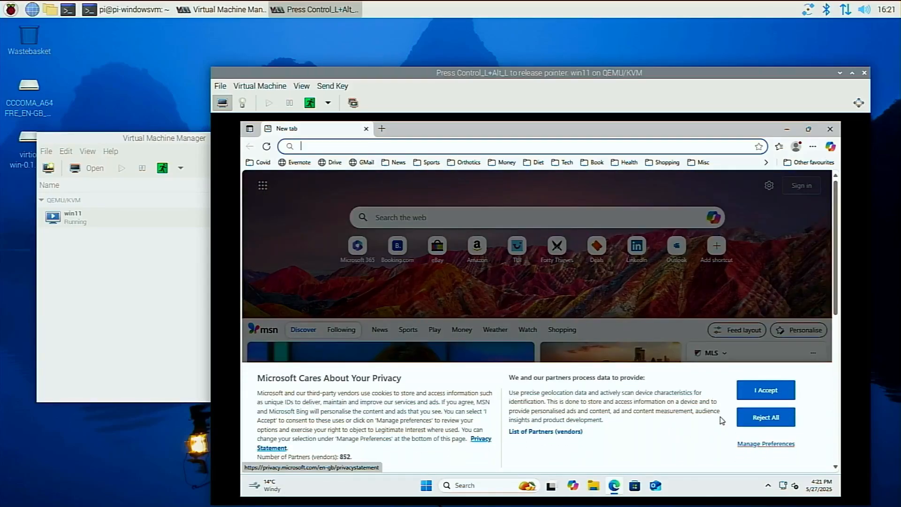
click(747, 424)
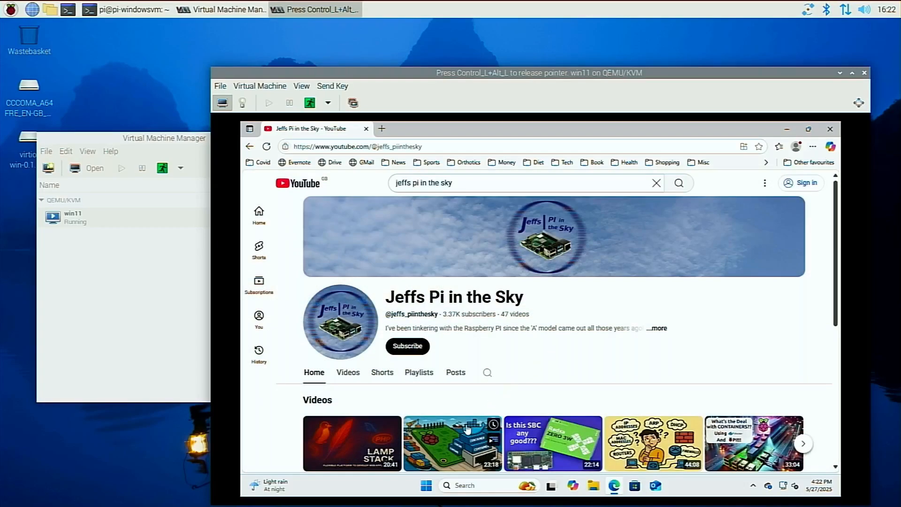
Play the video "Host YOUR OWN Docker REGISTRY on a RASPBERRY PI!" from the Jeffs Pi in the Sky channel and skip its advert.
click(464, 440)
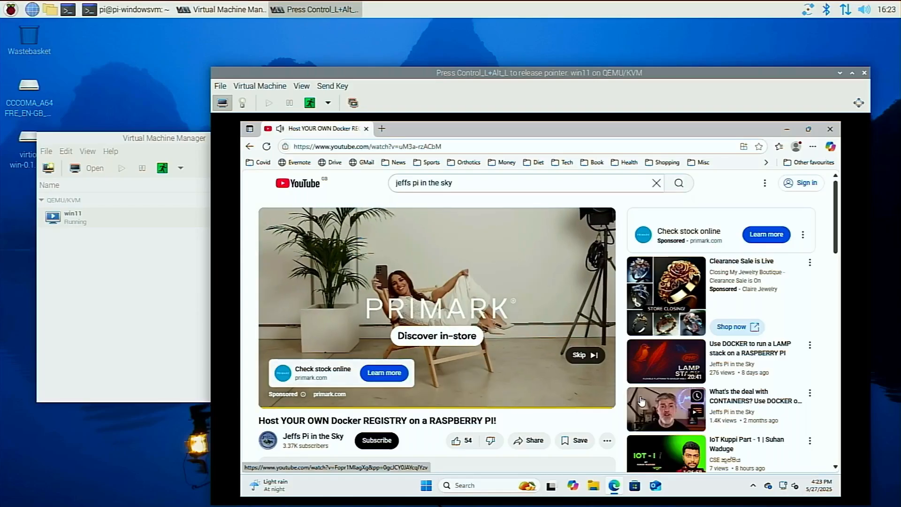
click(581, 355)
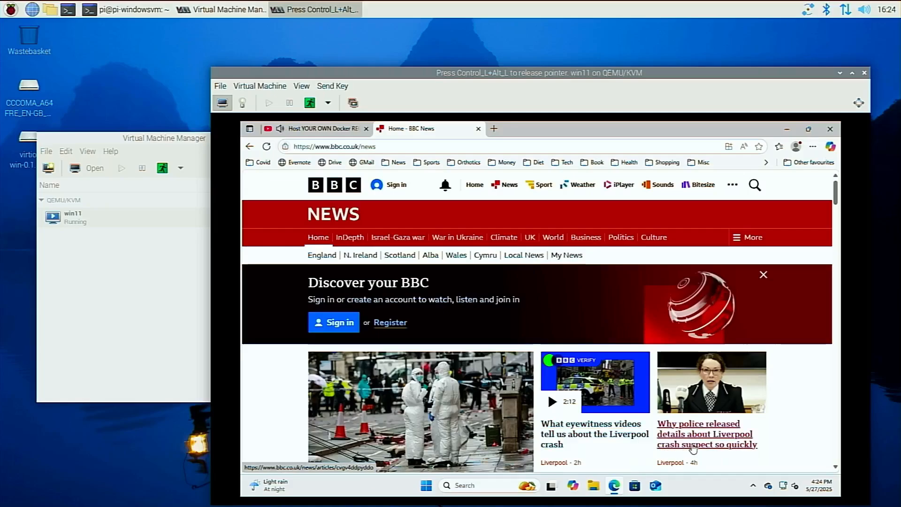
Browse the BBC News article "Why police released details about Liverpool crash suspect so quickly" and reopen it from its Top stories links.
click(694, 446)
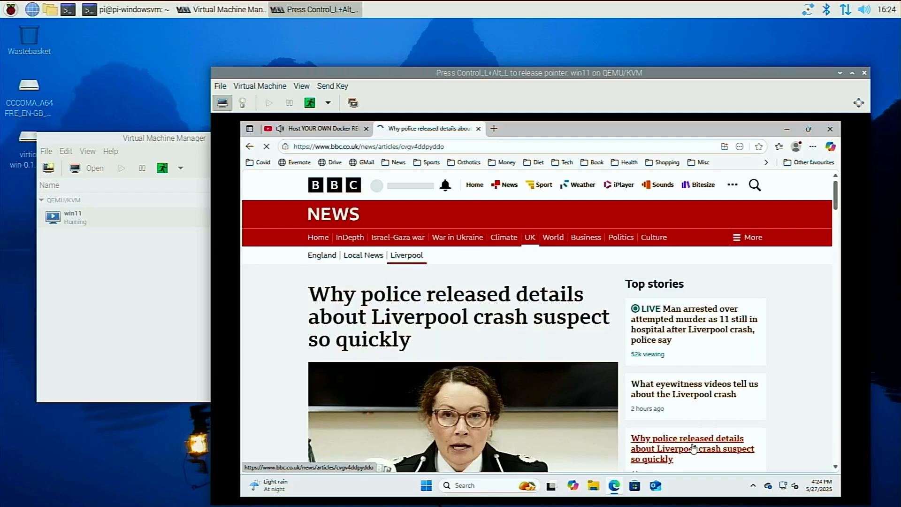
scroll(778, 404, down, 1)
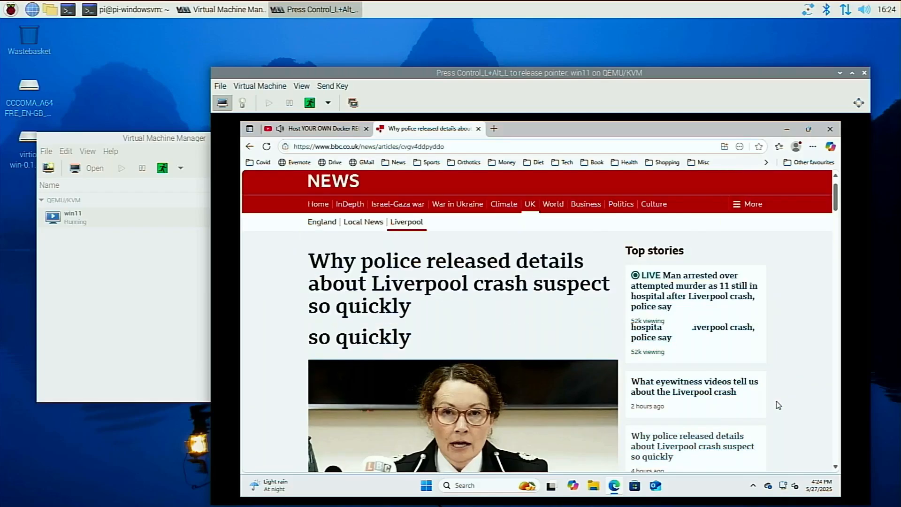
scroll(779, 405, down, 3)
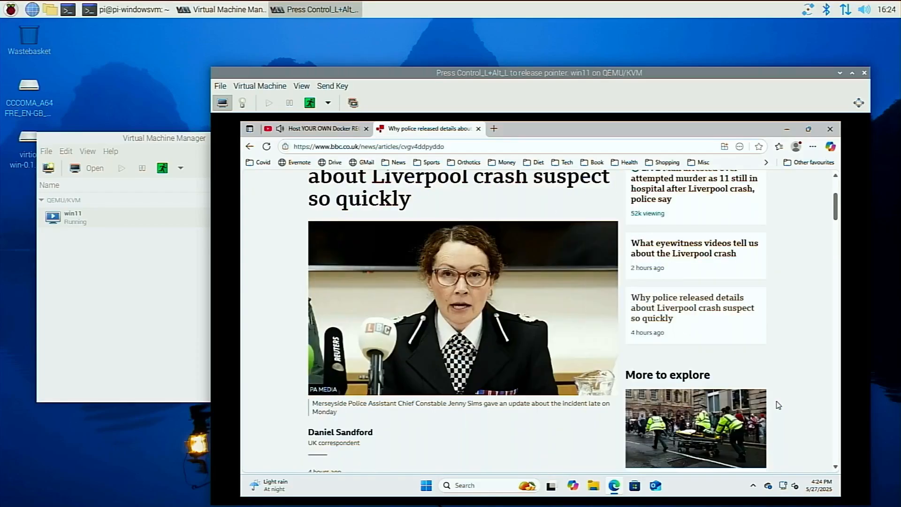
click(702, 313)
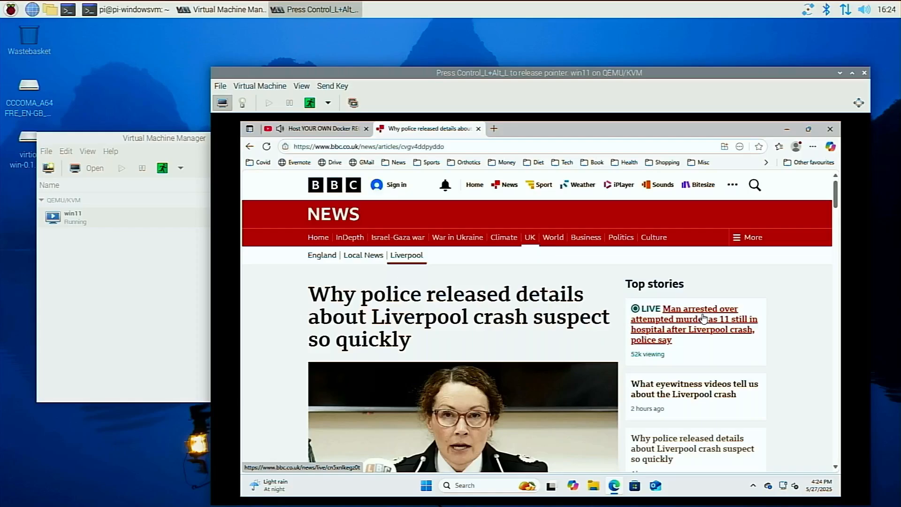